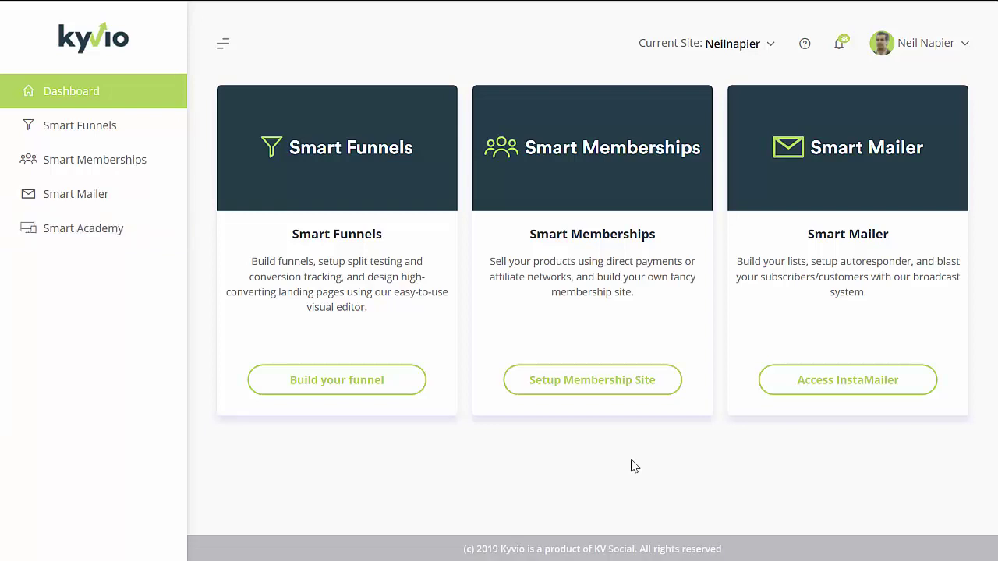
Step: Start a new Product Launch Funnel in Smart Funnels and accept its default page sequence
left_click(377, 394)
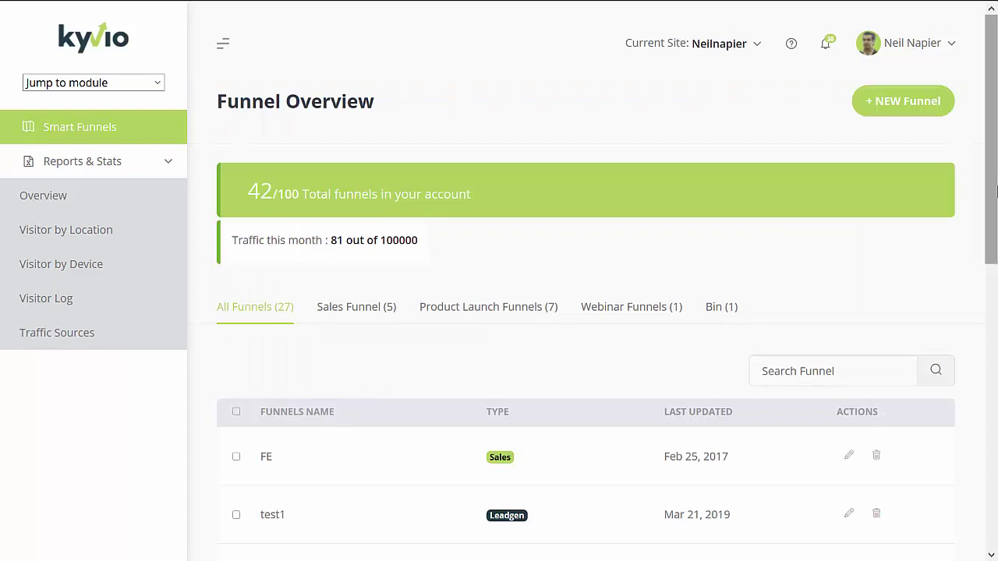
mouse_move(997, 187)
left_mouse_down()
mouse_move(996, 448)
mouse_move(988, 178)
left_mouse_up()
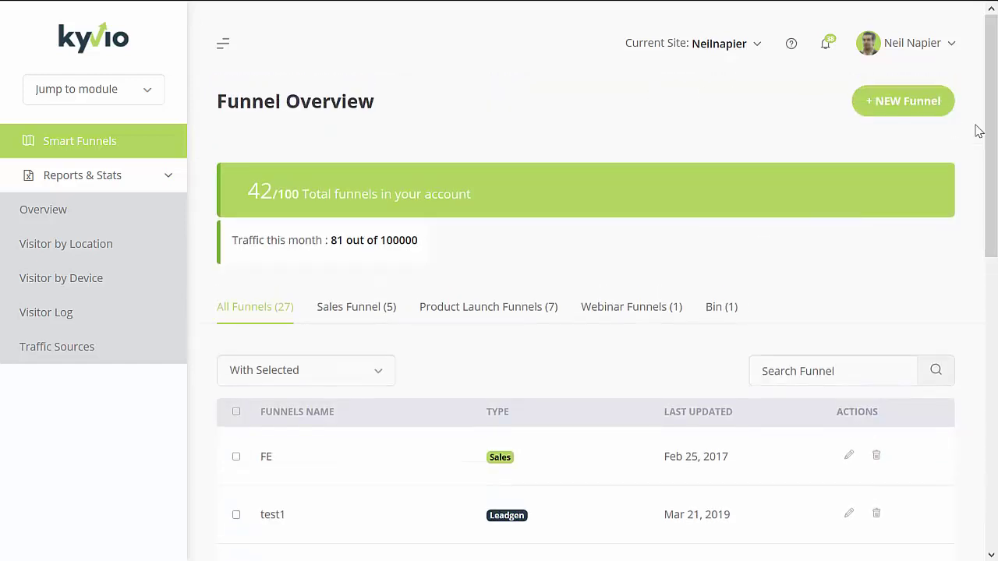
left_click(890, 105)
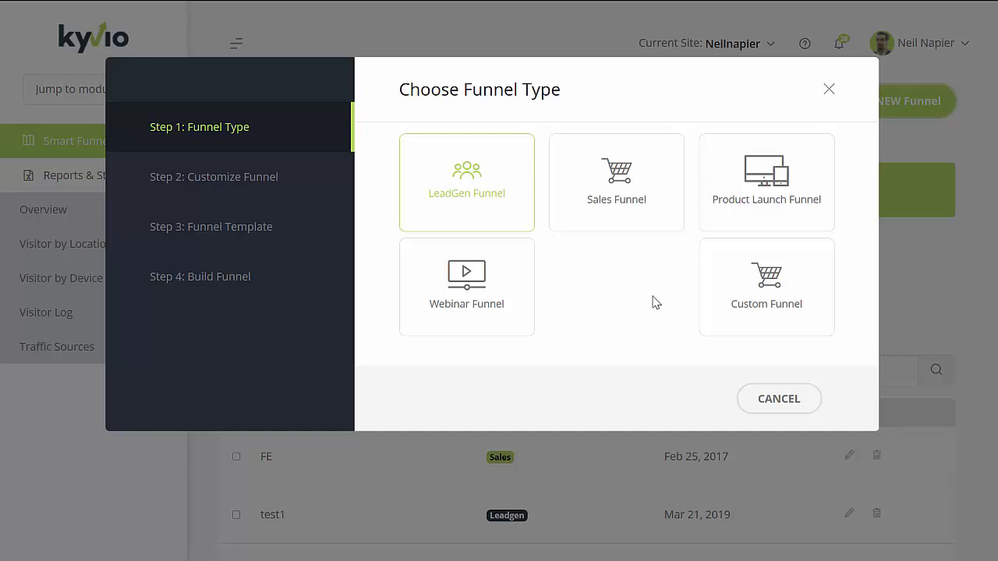
left_click(788, 216)
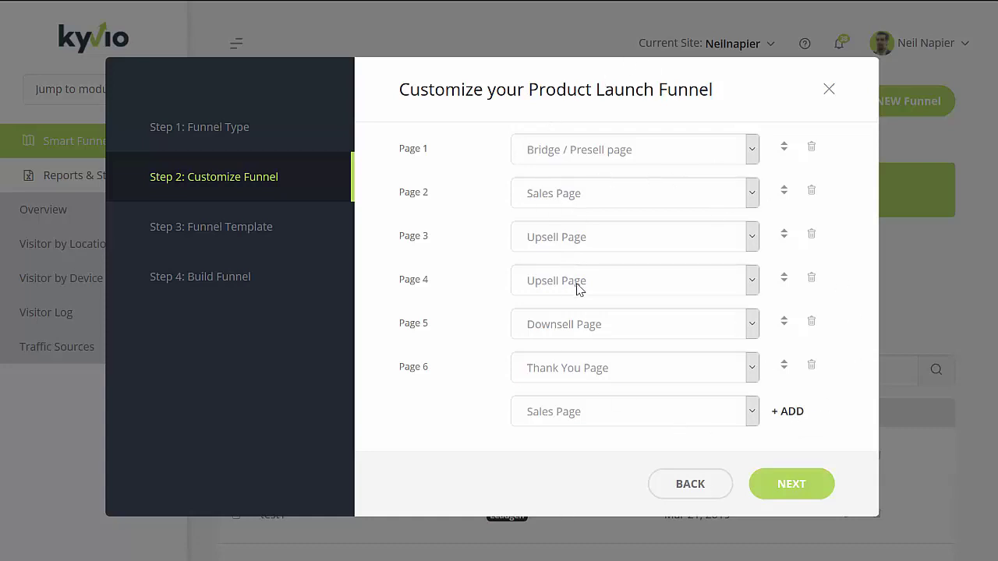
left_click(816, 484)
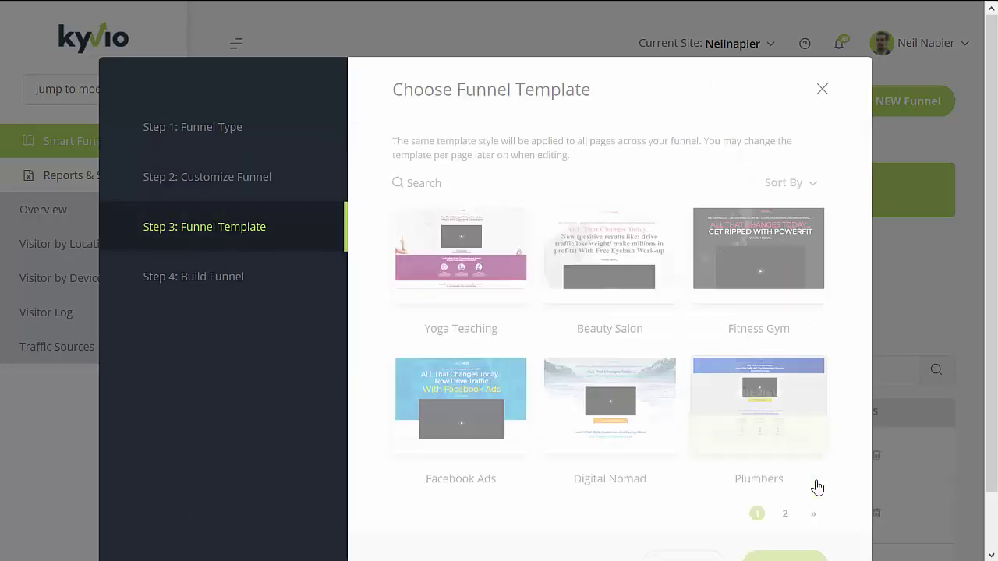
Step: Open the preview of the Web App template from the second page of funnel templates
mouse_move(833, 216)
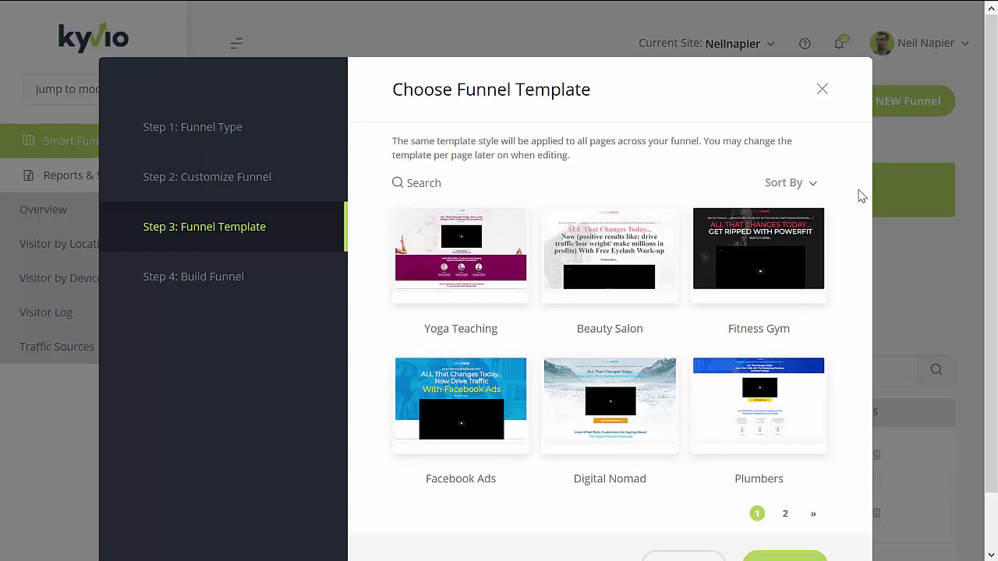
left_click(786, 515)
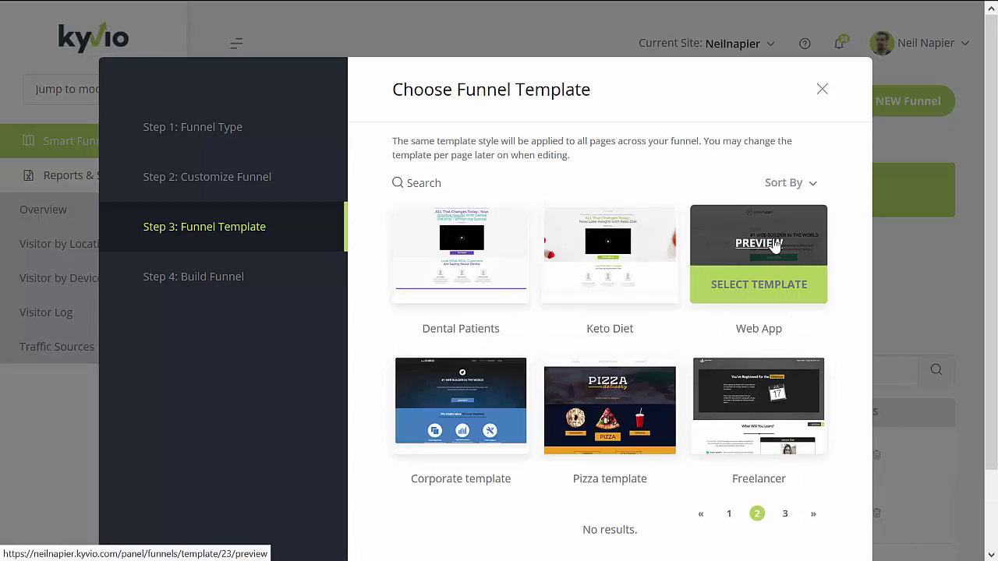
mouse_move(770, 283)
left_click(764, 255)
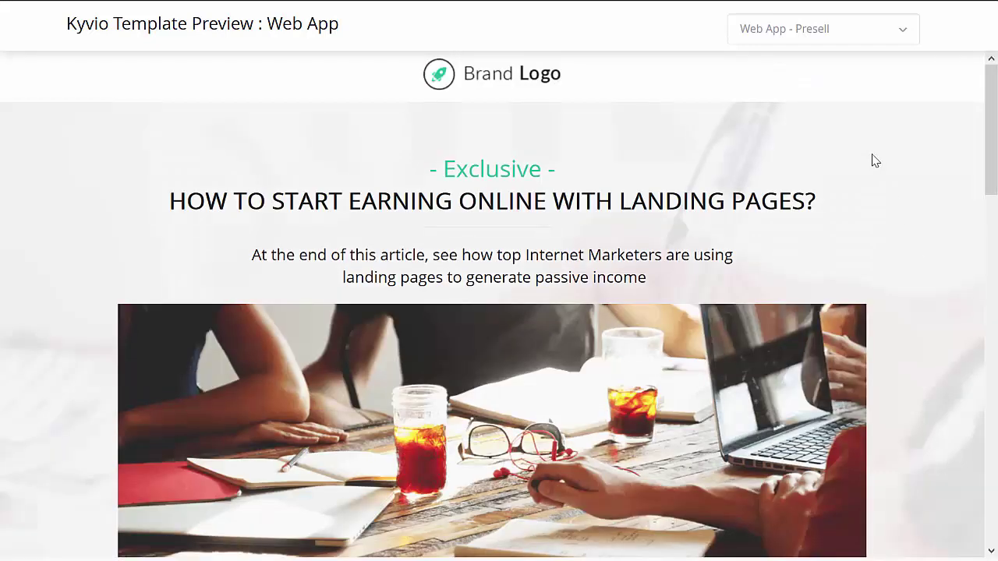
Step: Examine the Sales, Webinar-replay and Upsell pages of the Web App template in the preview
left_click(903, 43)
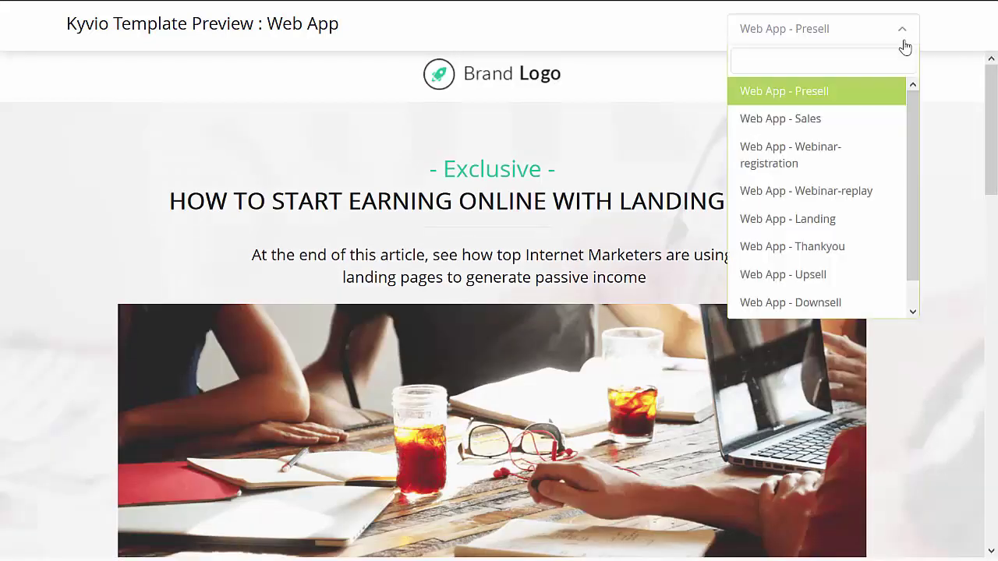
left_click(833, 116)
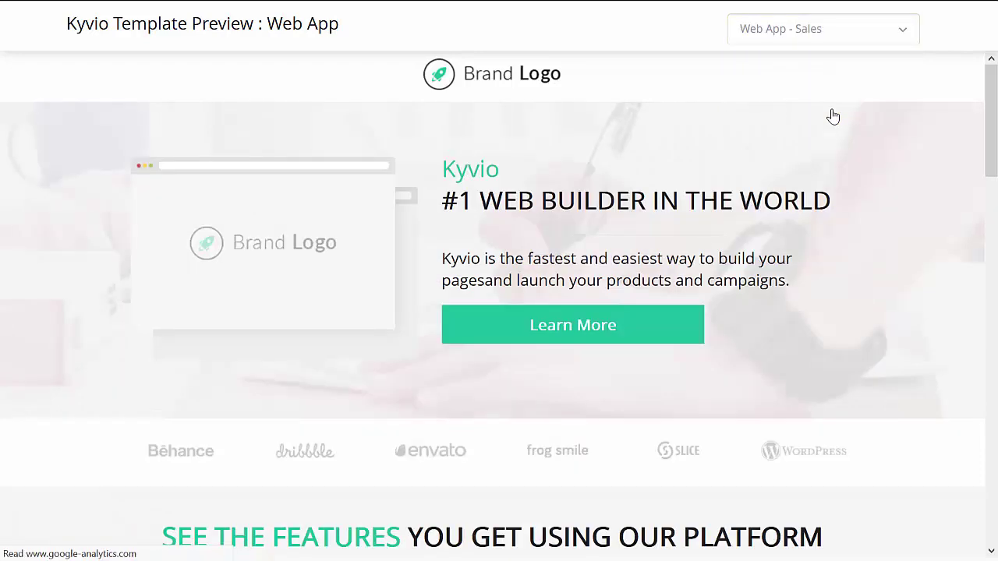
scroll(953, 207, "down", 10)
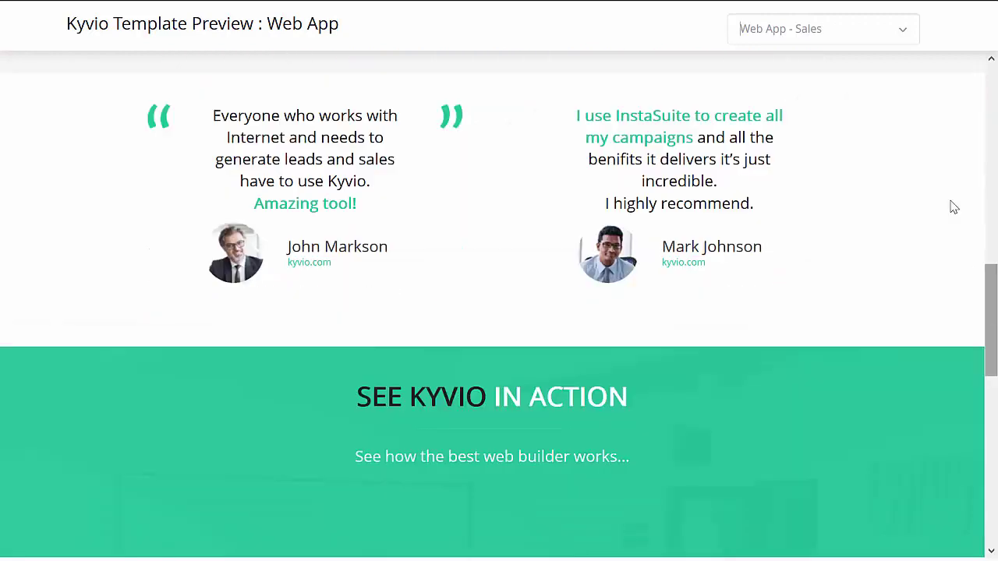
left_click(819, 34)
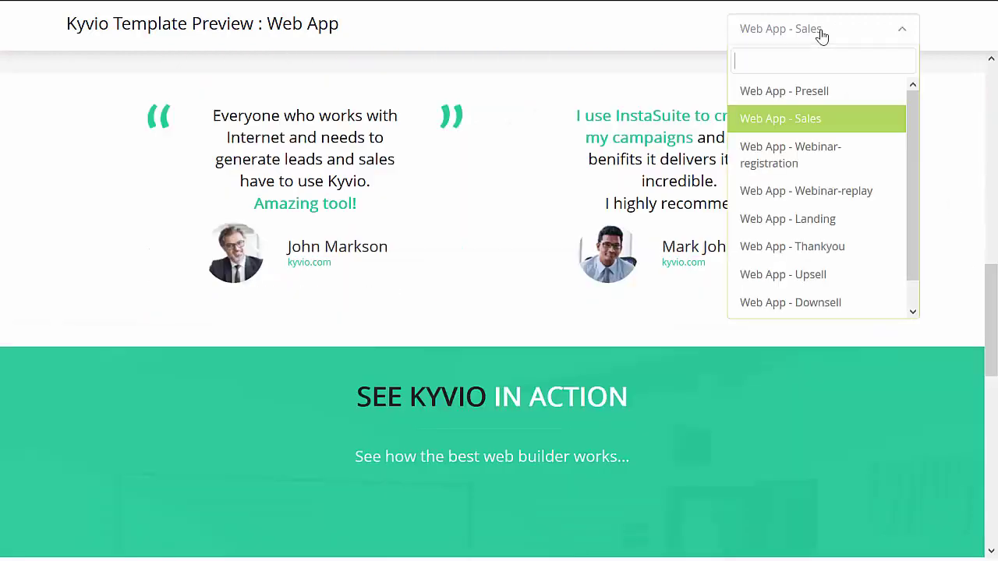
left_click(805, 201)
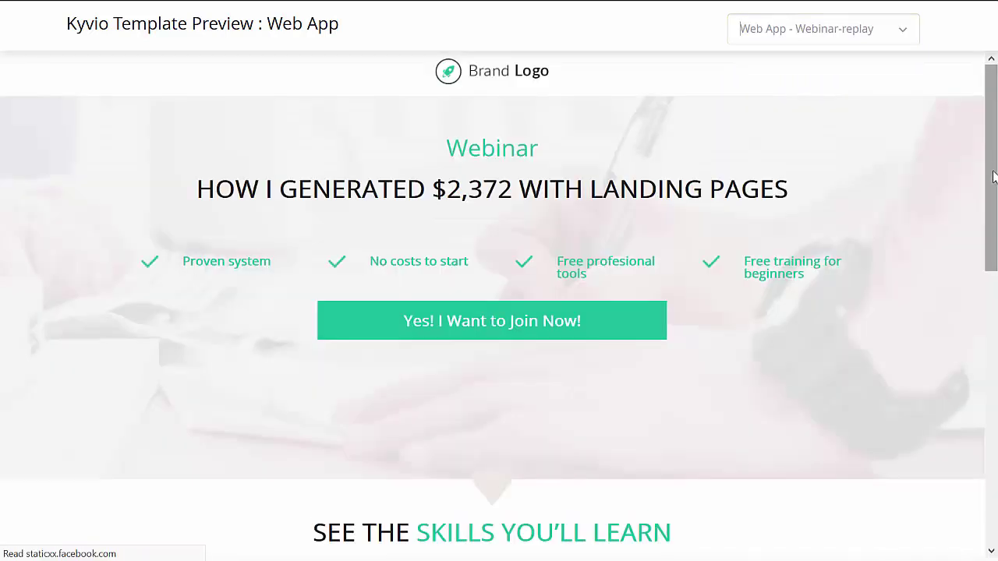
left_click_drag(994, 253, 995, 405)
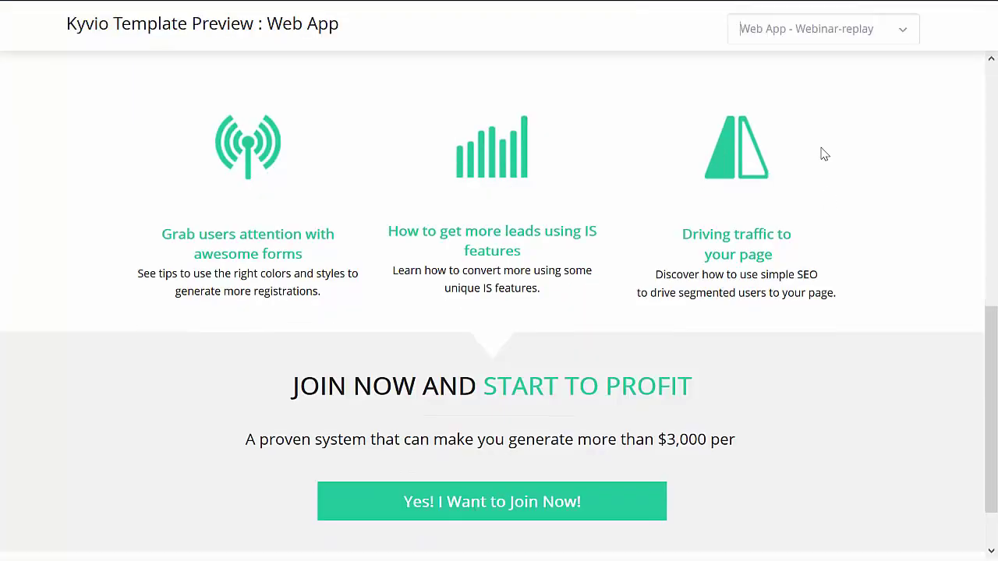
left_click(817, 43)
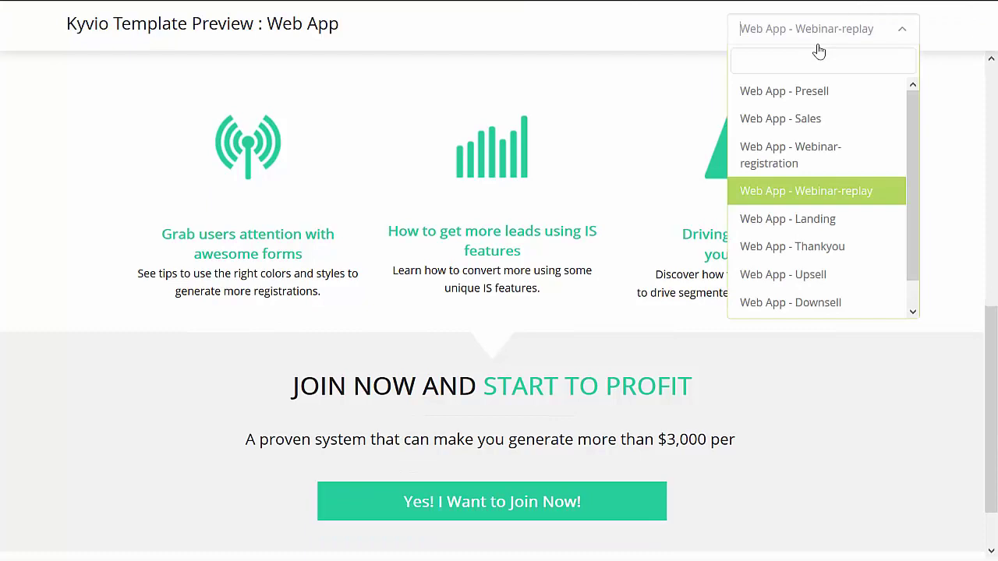
left_click(838, 285)
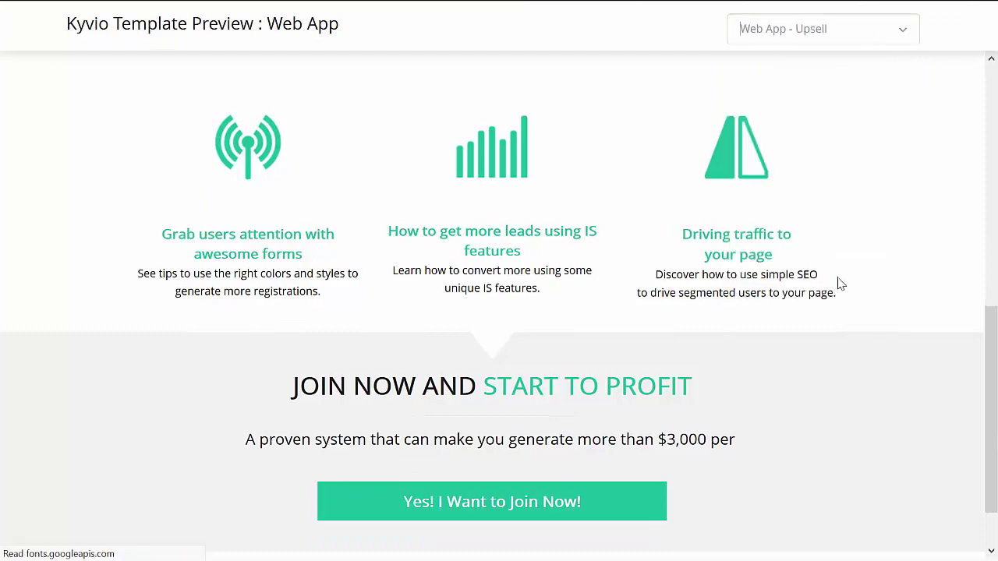
scroll(996, 304, "down", 1)
scroll(996, 304, "down", 8)
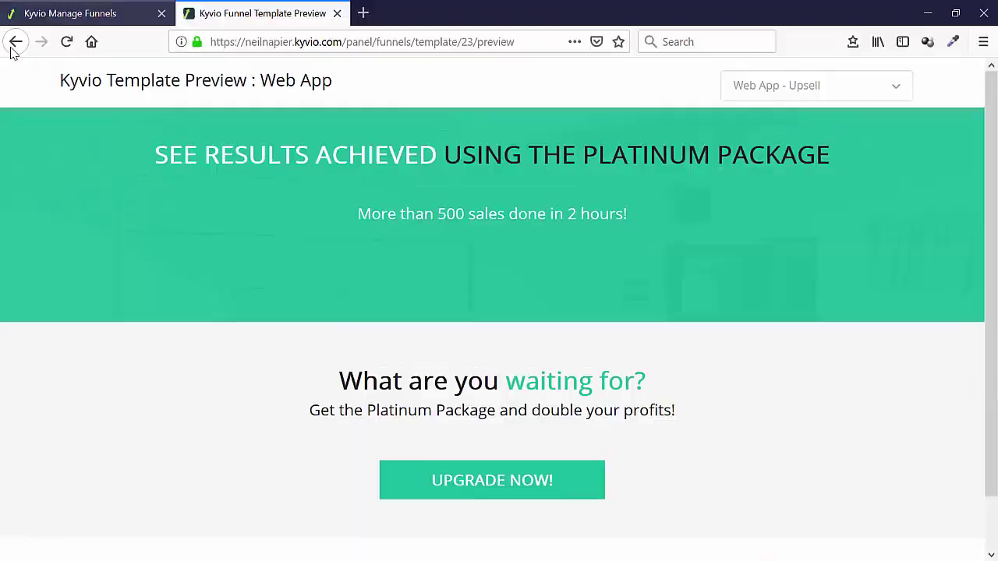
Step: Return to the funnel wizard, choose the Web App template and continue to the Build Funnel stage
left_click(16, 39)
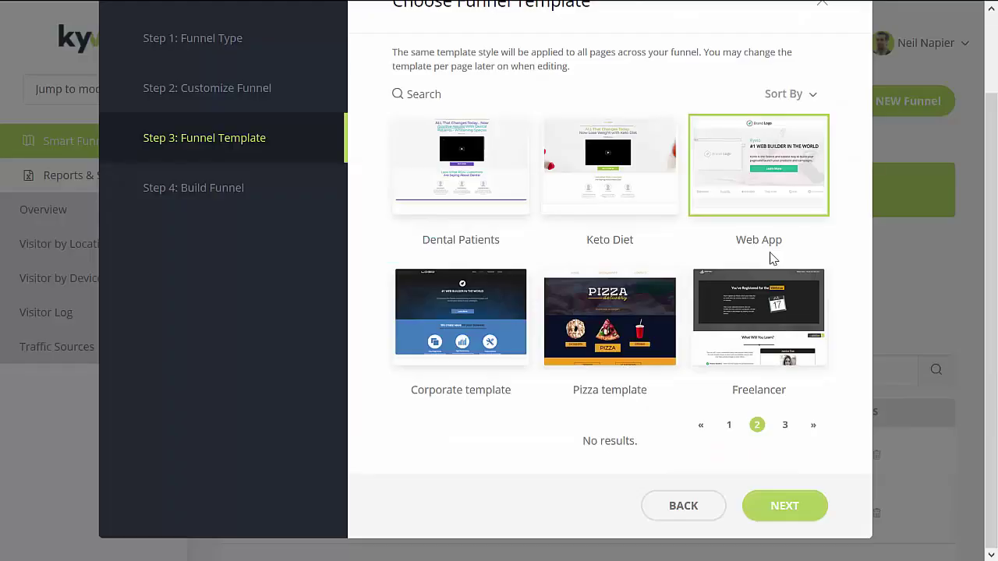
mouse_move(742, 235)
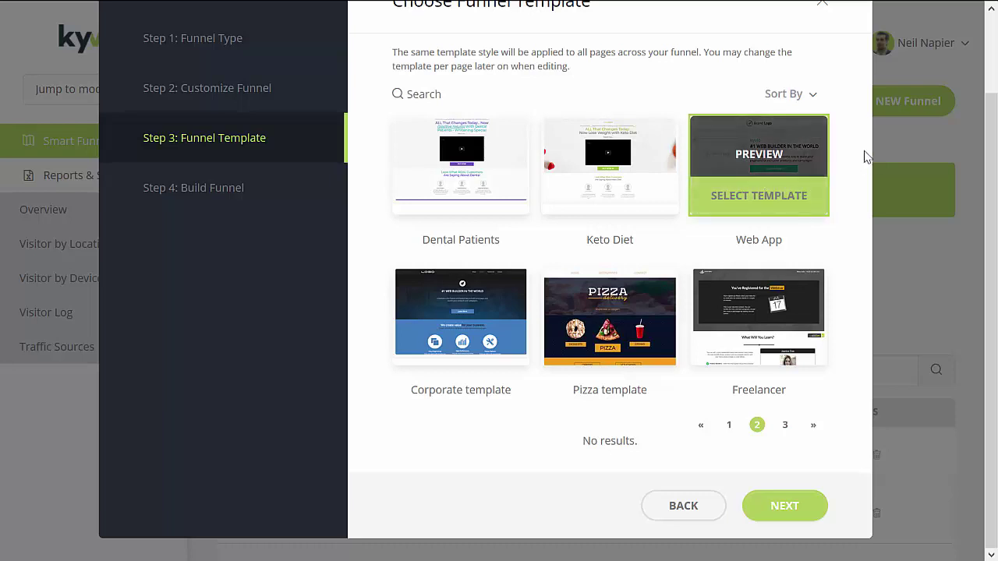
left_click(785, 507)
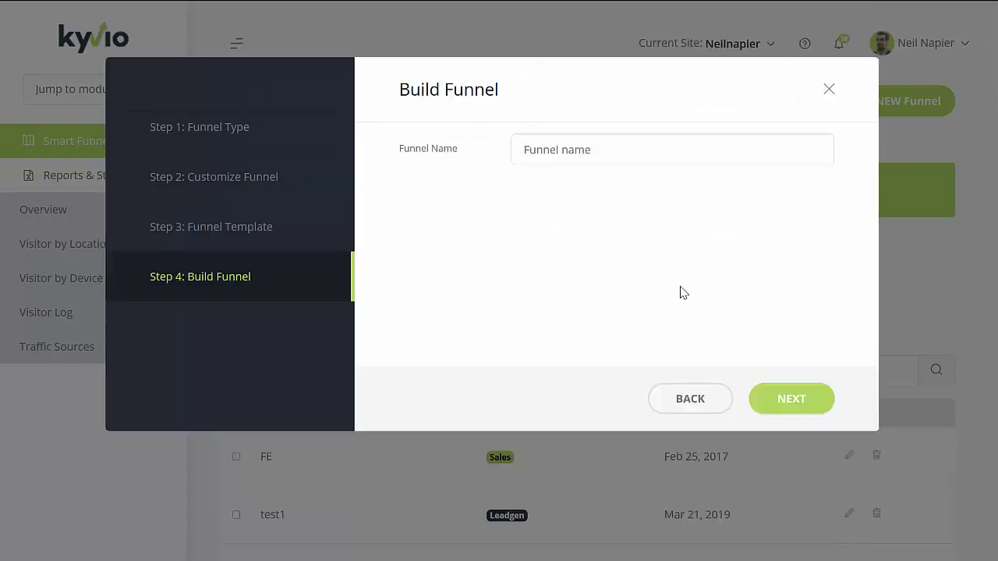
Step: Name the funnel "Product Launch 1" and create it
left_click(632, 154)
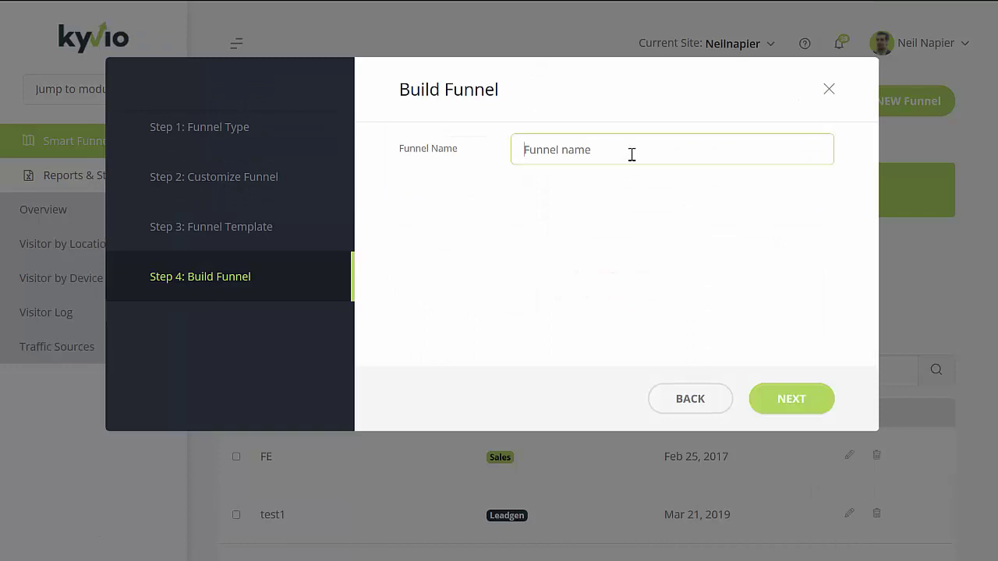
type("Product Launch 1")
left_click(795, 403)
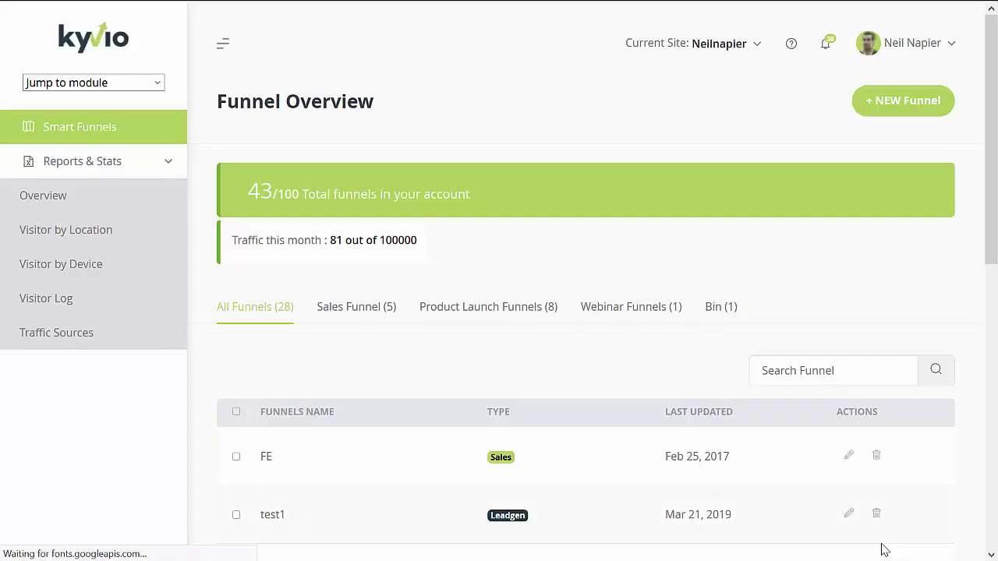
Step: Open the Product Launch 1 funnel for editing from the third page of the funnel list
left_click_drag(993, 259, 995, 538)
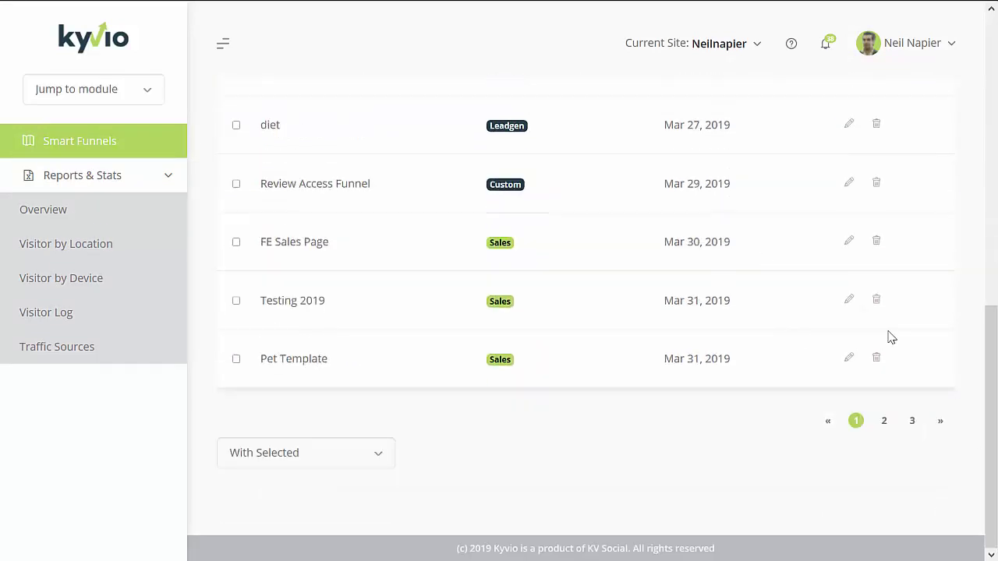
left_click(912, 422)
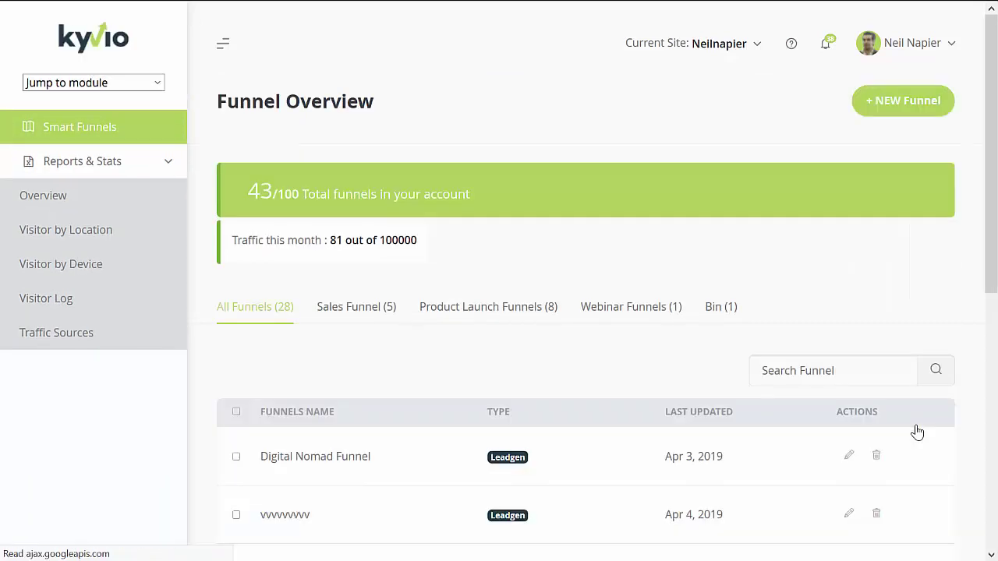
left_click_drag(997, 161, 997, 422)
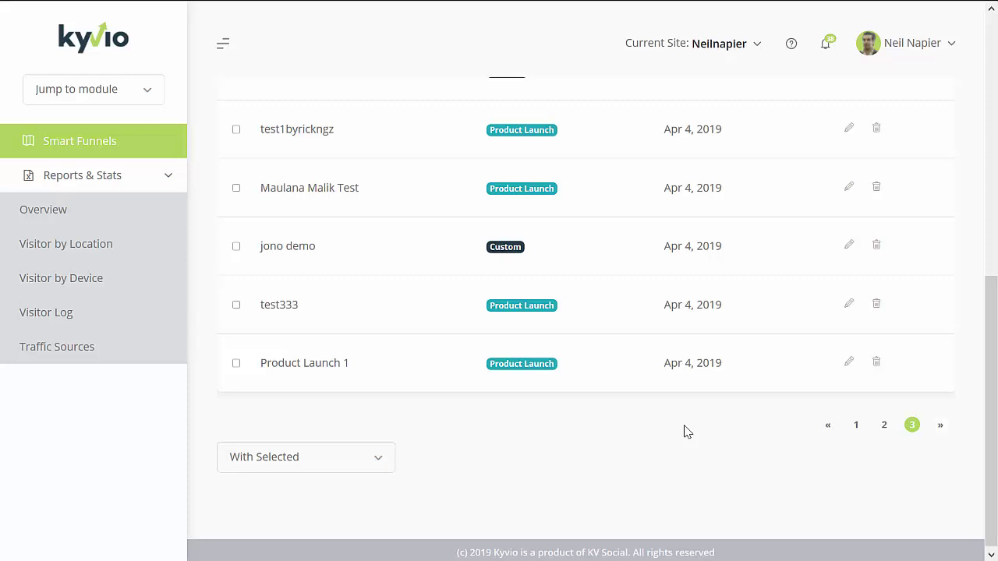
left_click(849, 364)
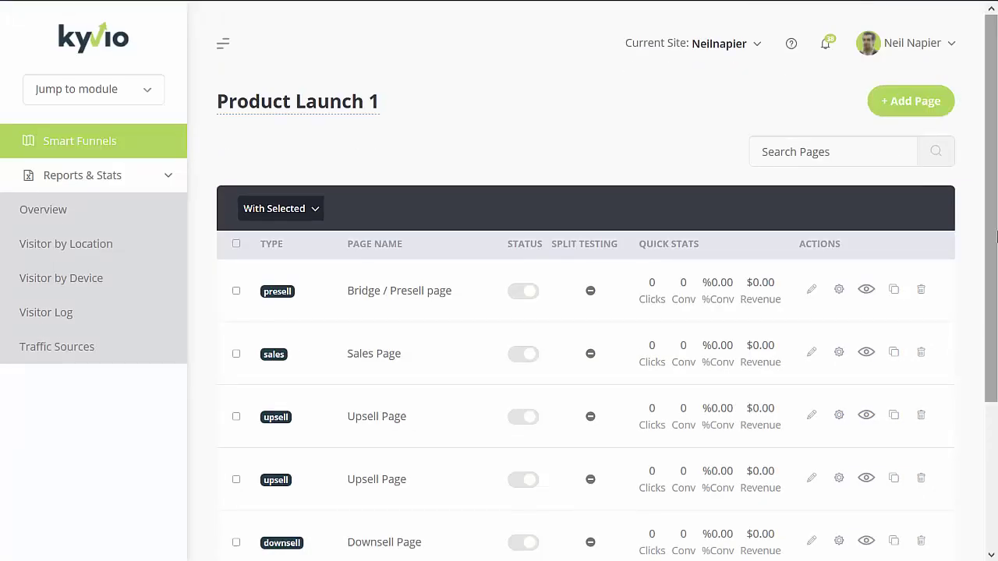
Step: Review the funnel's page list and open its Sales Page in the page editor
scroll(997, 237, "down", 2)
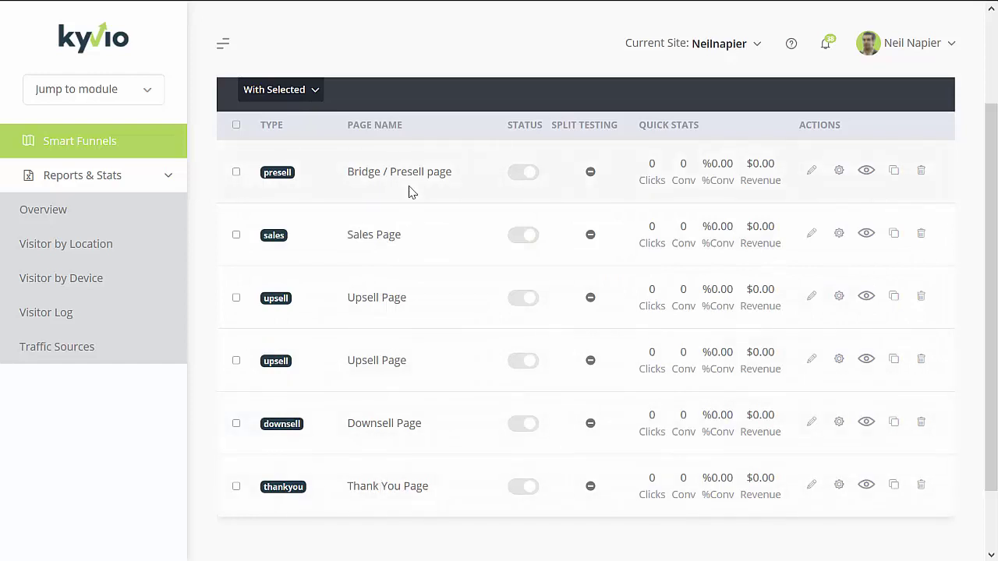
left_click_drag(995, 285, 996, 208)
scroll(997, 172, "up", 1)
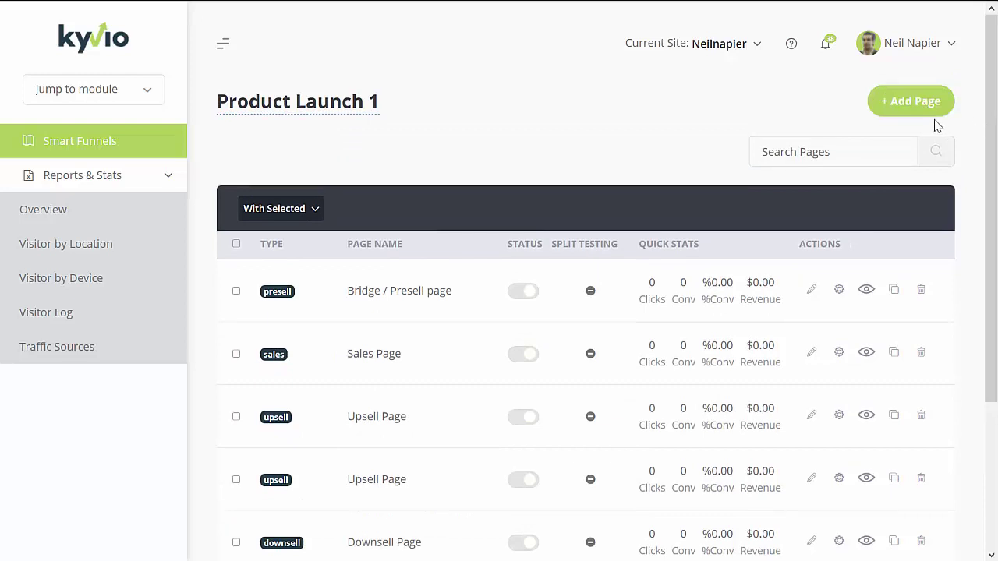
left_click_drag(992, 170, 997, 270)
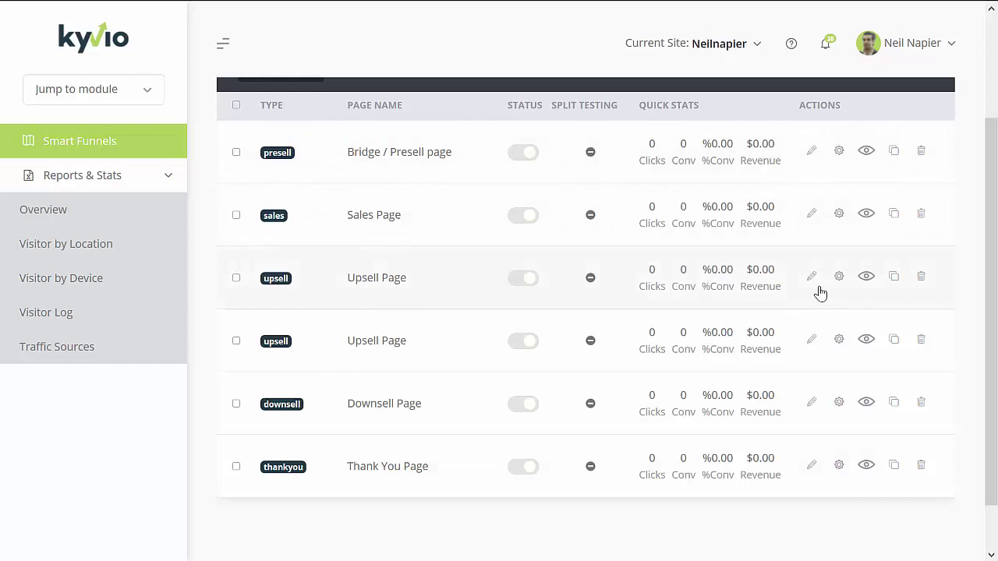
left_click(810, 219)
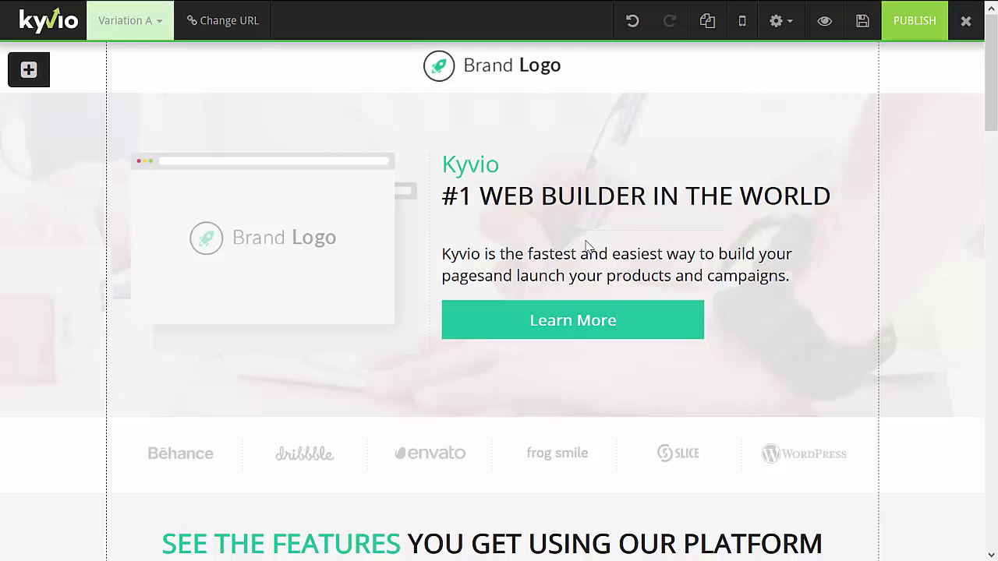
Step: Replace the paragraph below the "#1 Web Builder in the World" headline with "Get access here"
left_click_drag(995, 82, 995, 227)
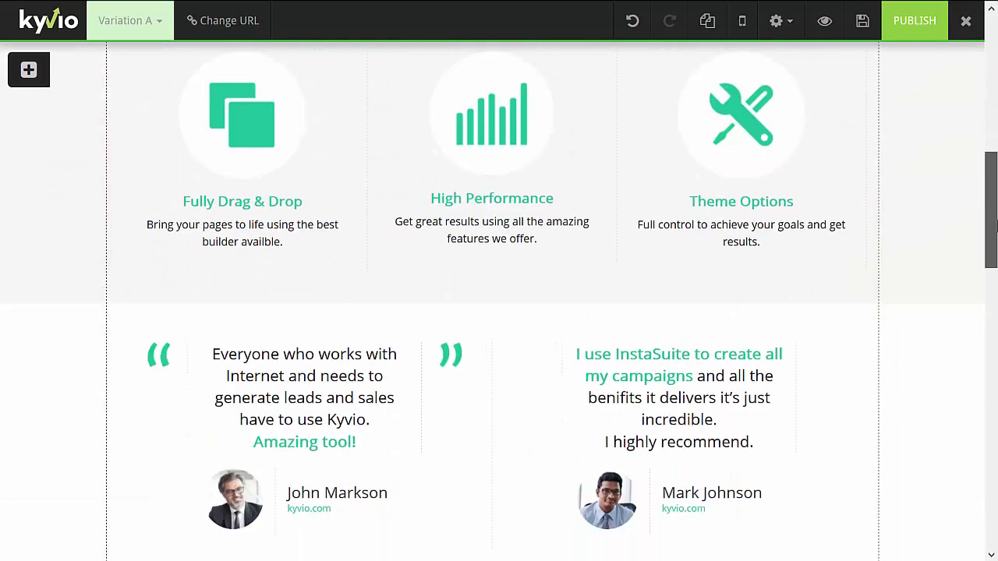
scroll(511, 282, "up", 10)
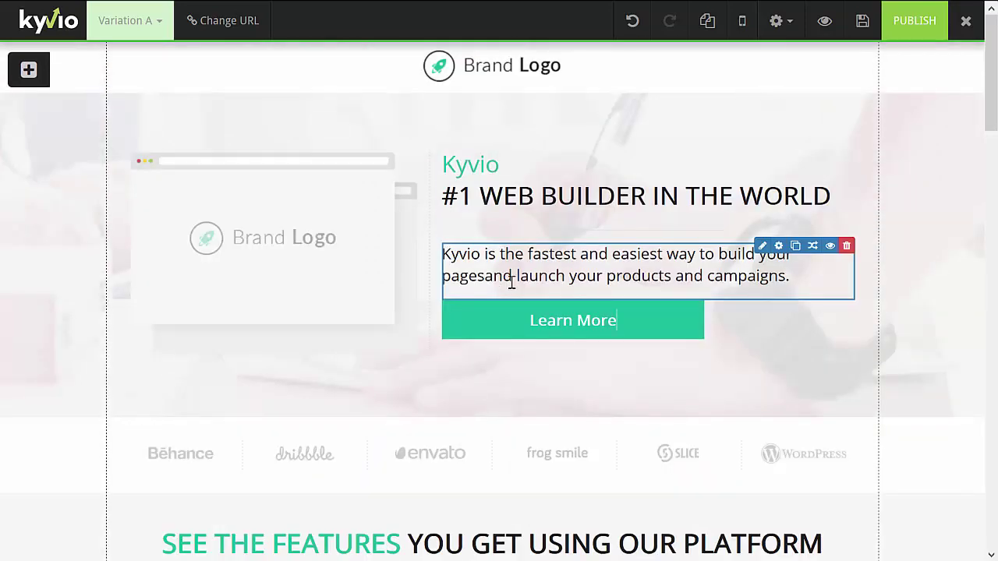
left_click(767, 255)
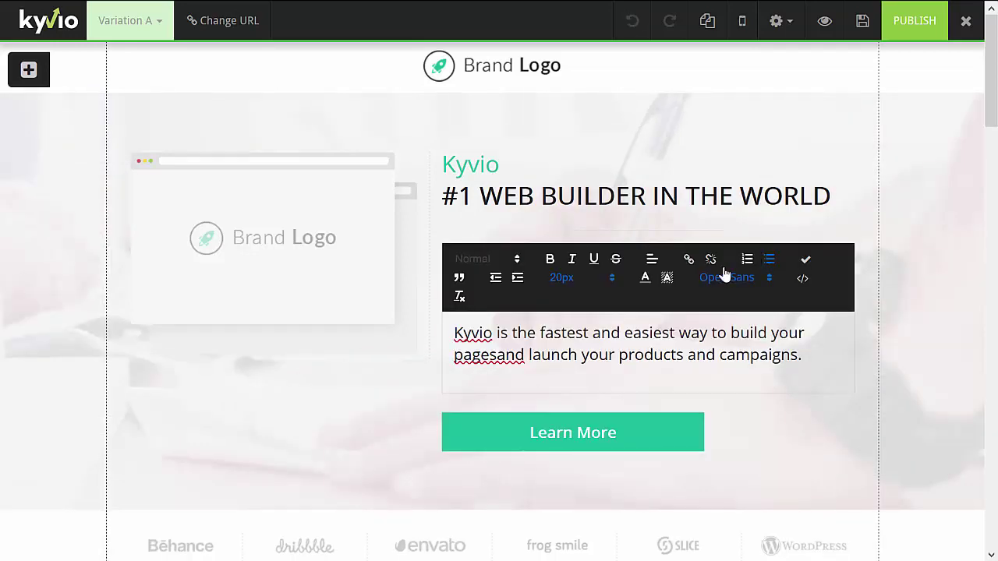
left_click(811, 358)
left_click_drag(811, 358, 452, 327)
type("Get access")
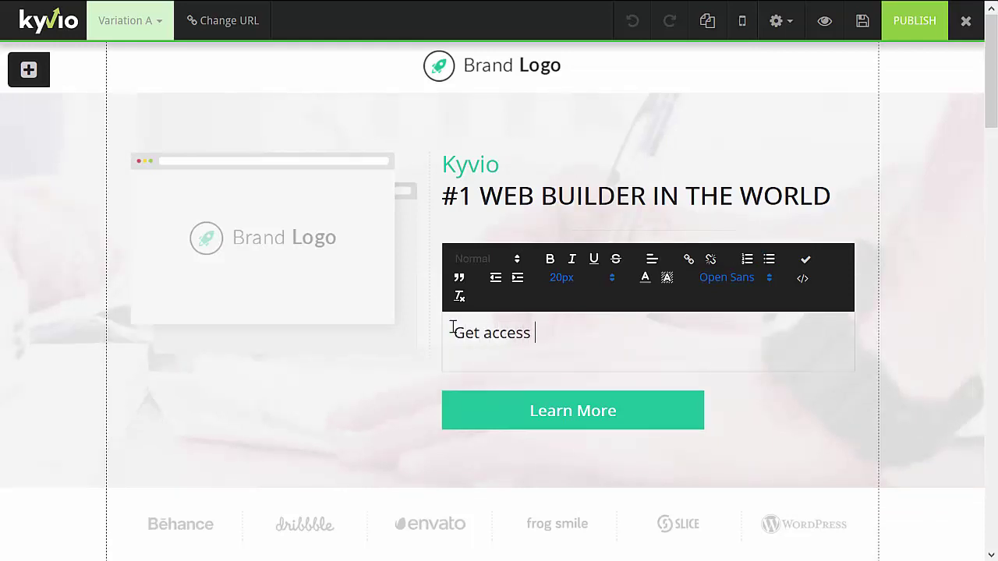
type(" here")
Step: Turn on bold formatting in the "Get access here" paragraph and move the "#1 Web Builder in the World" headline below it
left_click(747, 282)
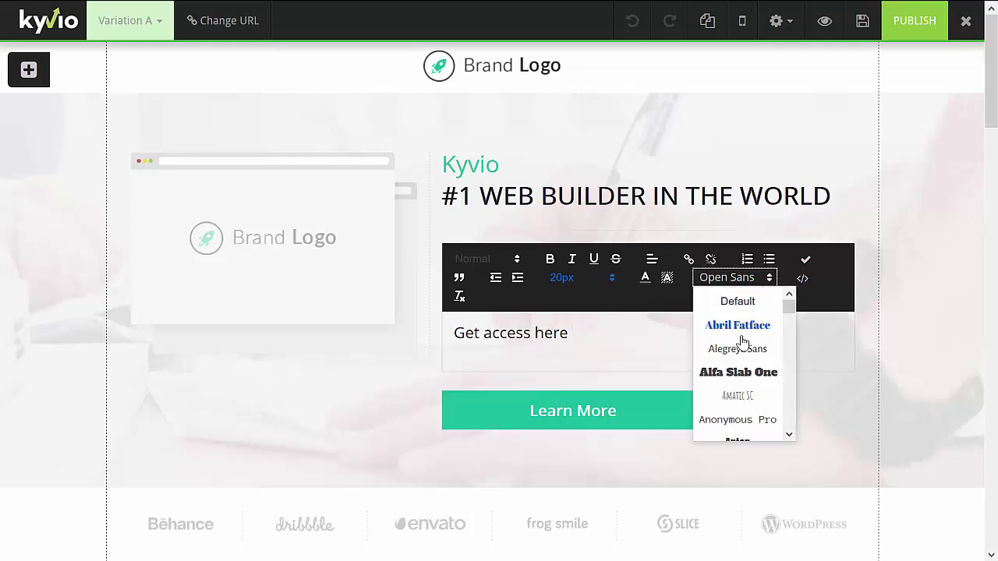
left_click(549, 261)
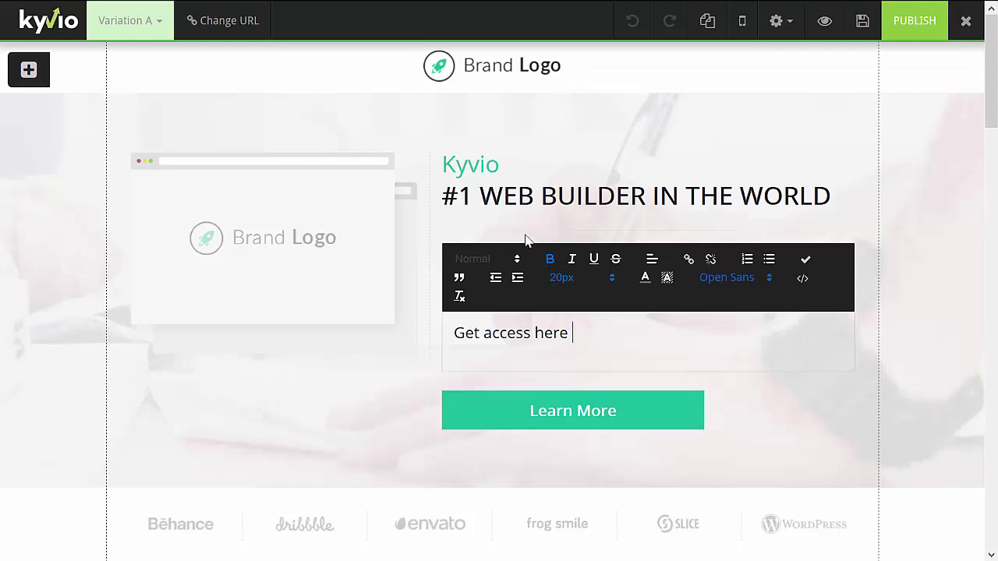
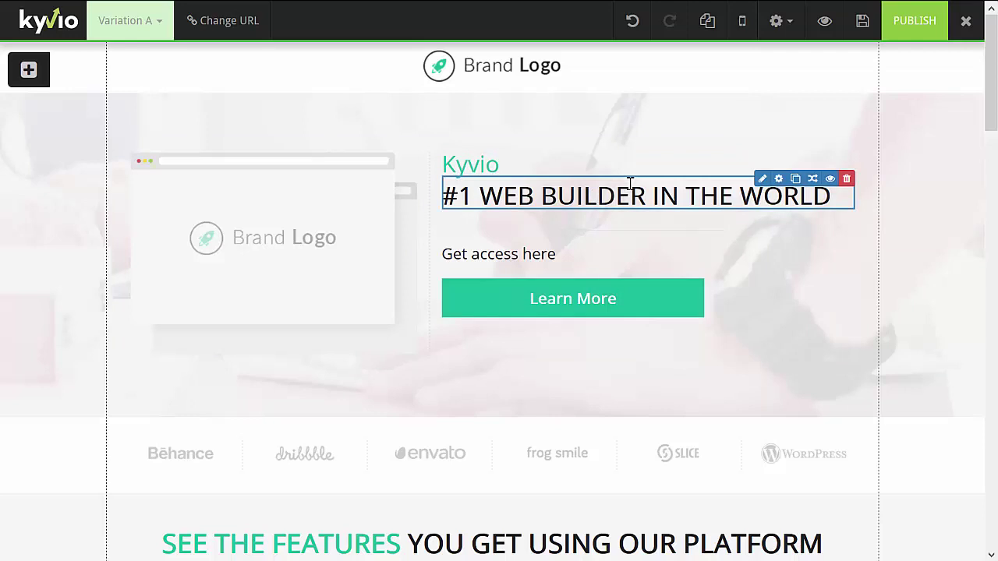
left_click_drag(637, 184, 646, 246)
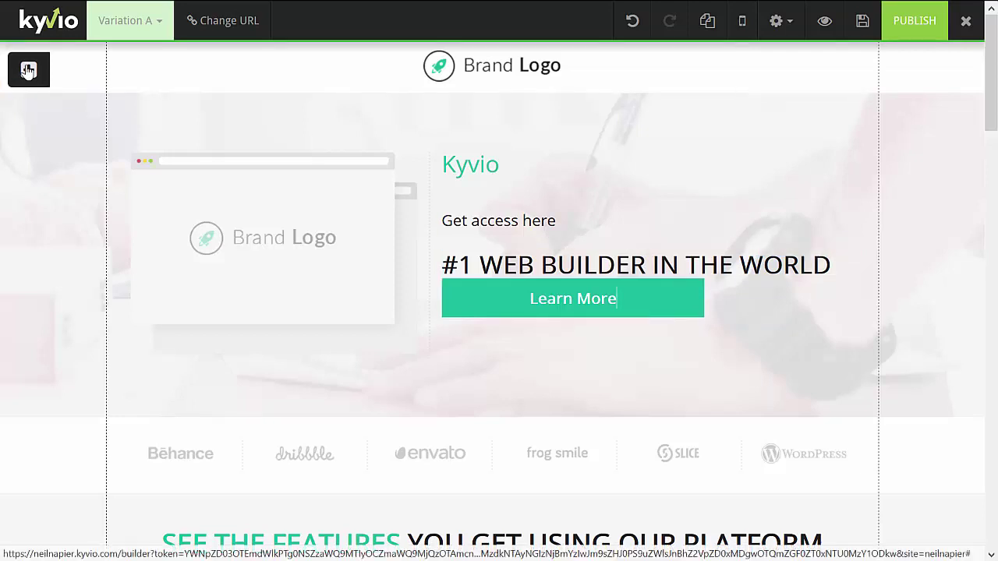
Step: Insert the pre-made "Creative Landing Page" video block below the hero section and open its video placeholder's settings
left_click(28, 70)
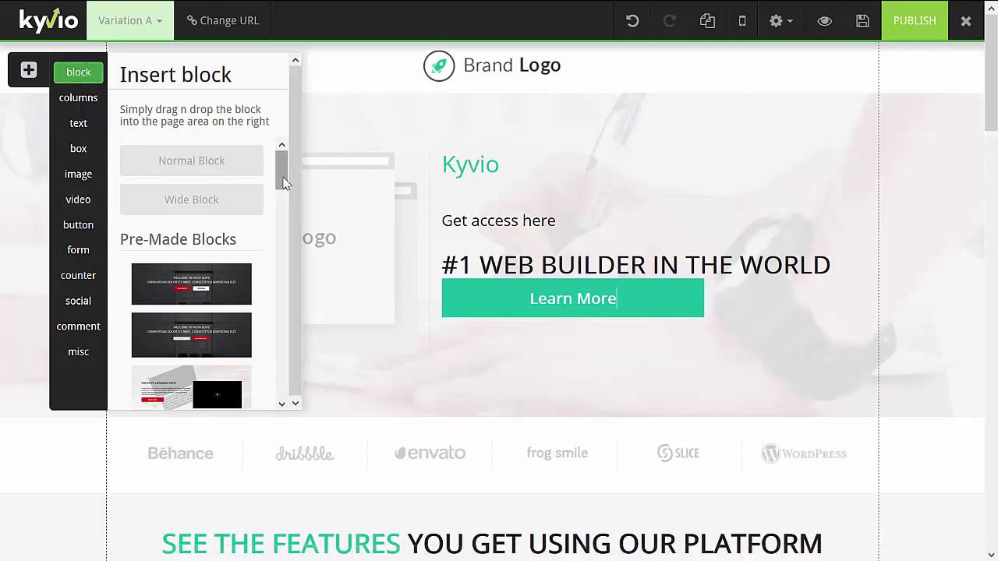
scroll(285, 187, "down", 3)
left_click_drag(218, 226, 363, 352)
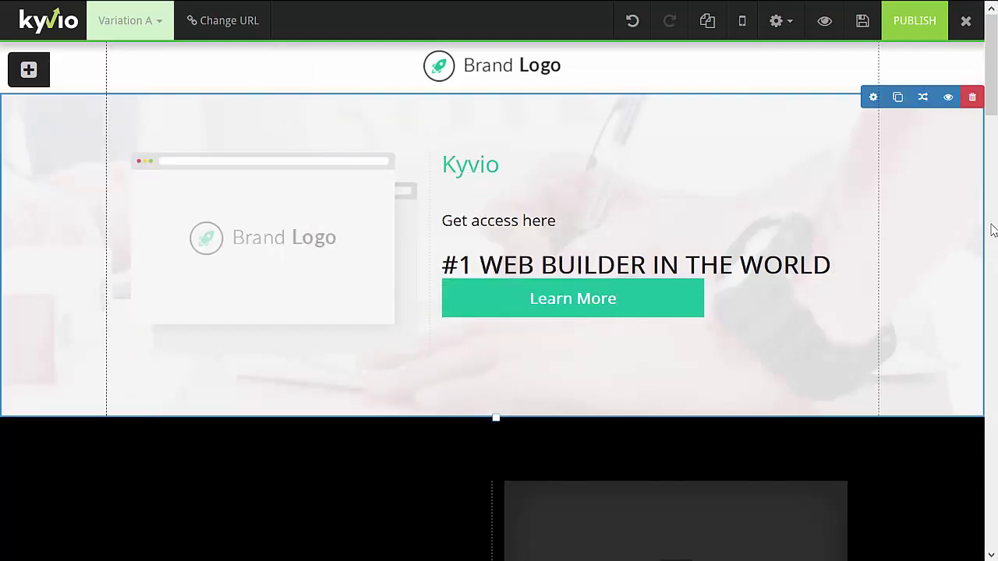
scroll(994, 133, "down", 1)
scroll(994, 132, "down", 2)
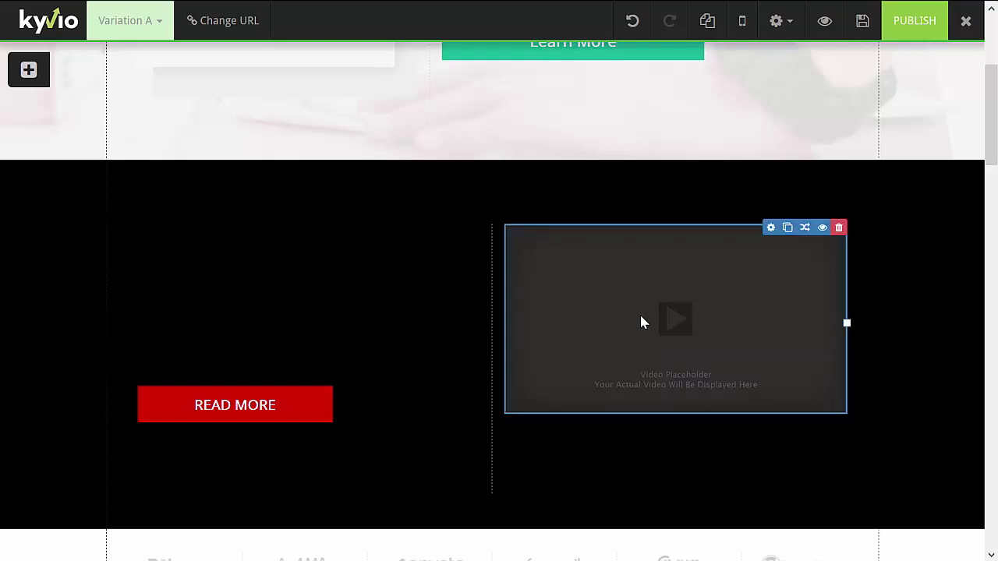
left_click(771, 229)
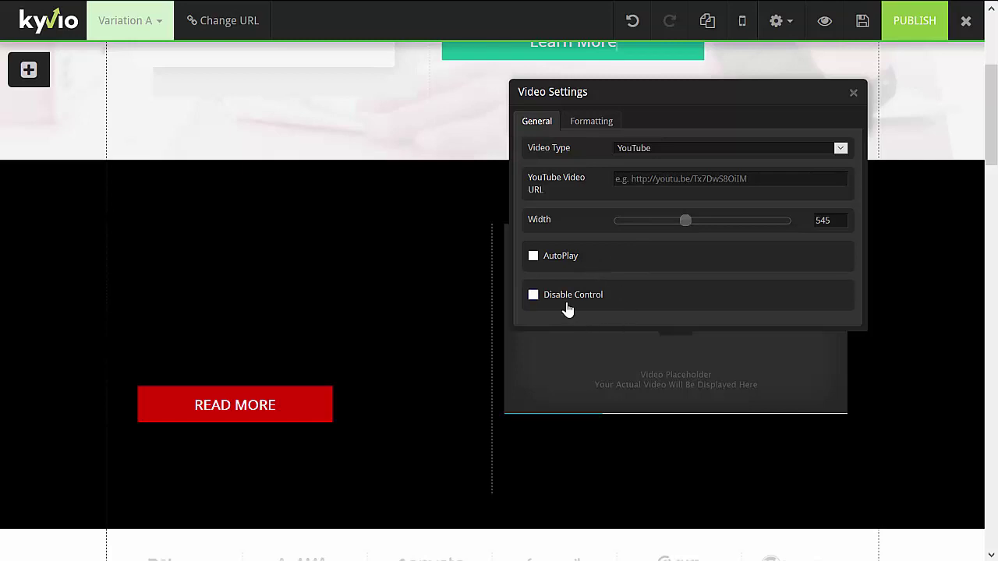
Step: Add a Small Heading text element above the READ MORE button in the new black block
left_click(25, 71)
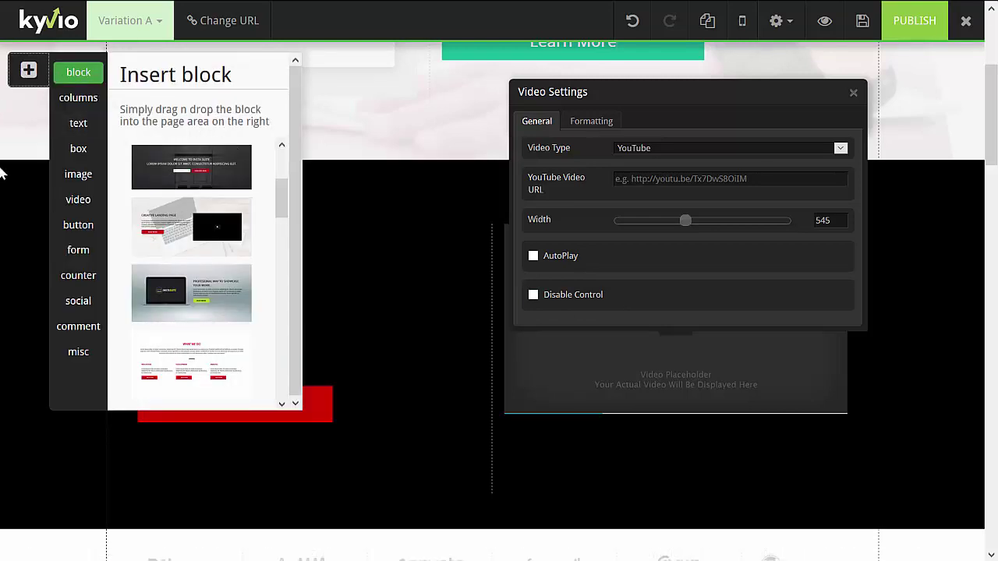
left_click(78, 130)
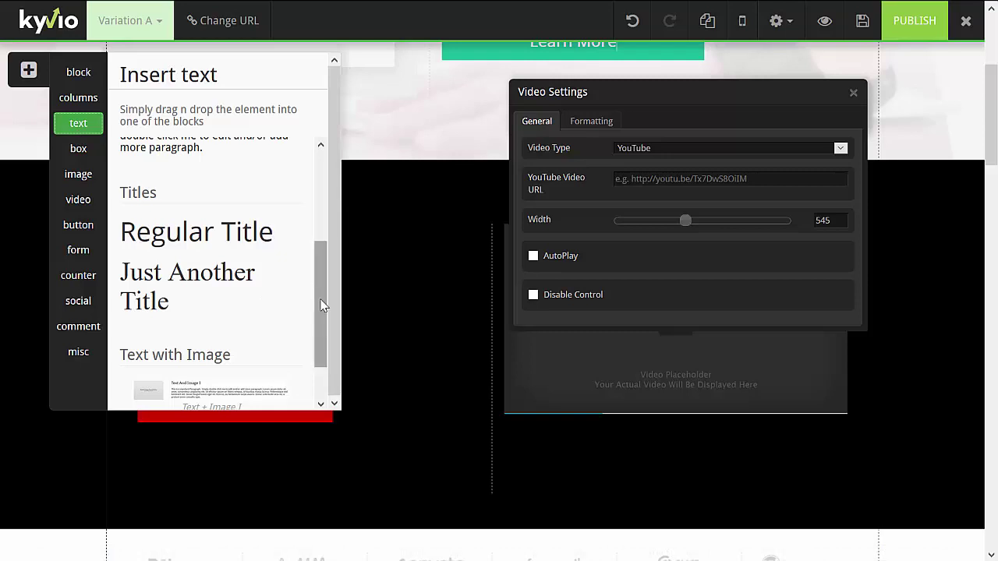
left_click_drag(323, 305, 323, 395)
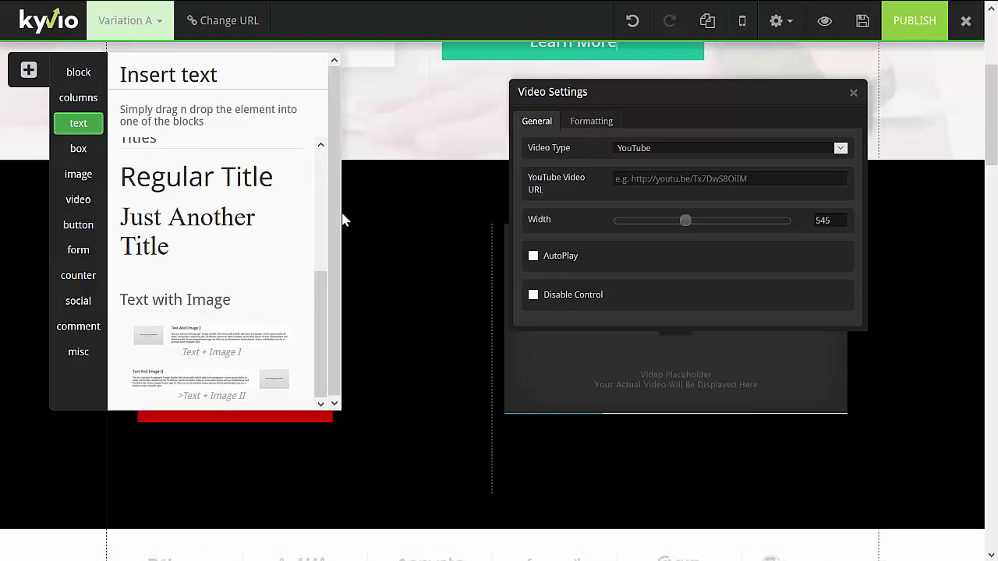
scroll(321, 291, "up", 4)
key("ctrl+z")
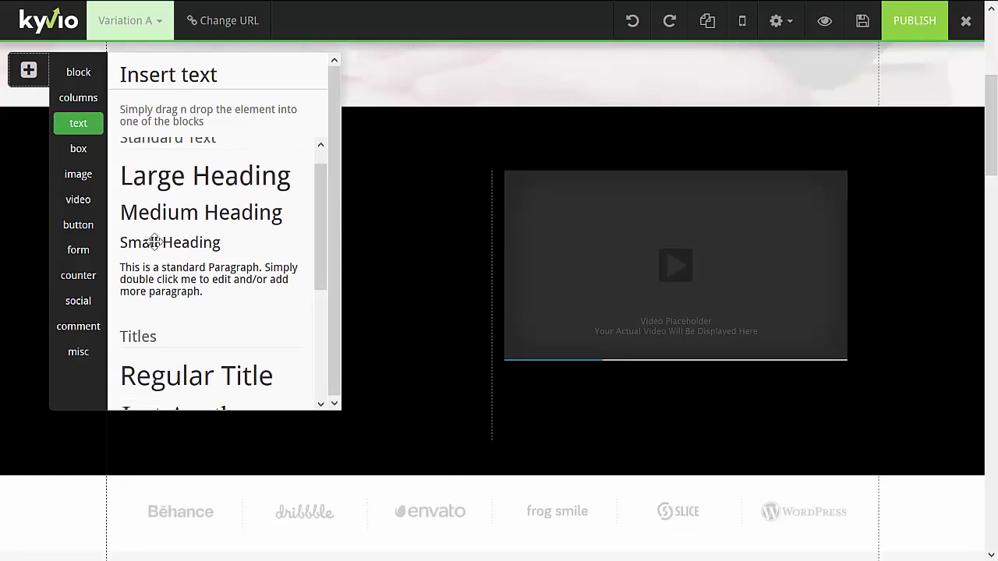
left_click_drag(154, 242, 383, 183)
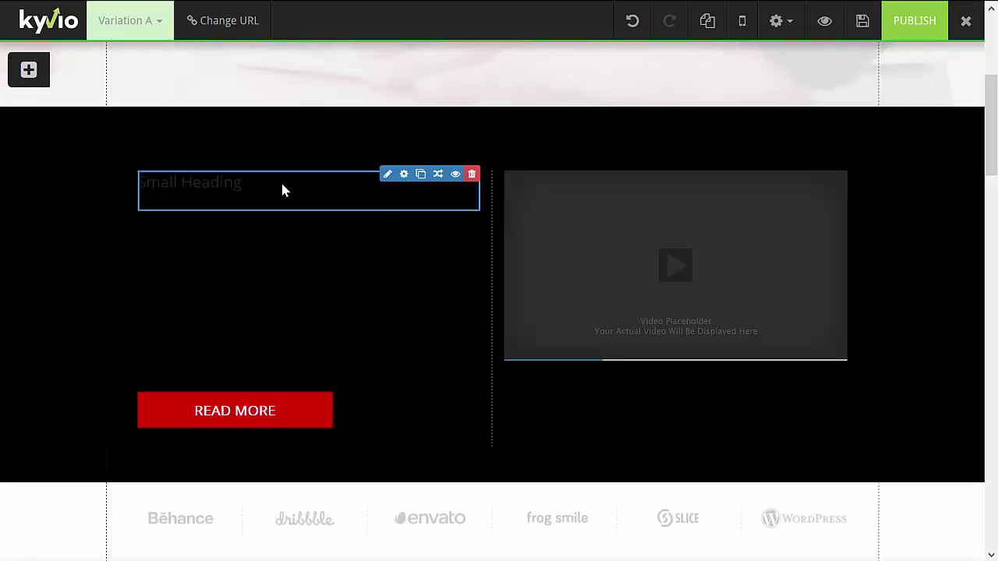
left_click(388, 174)
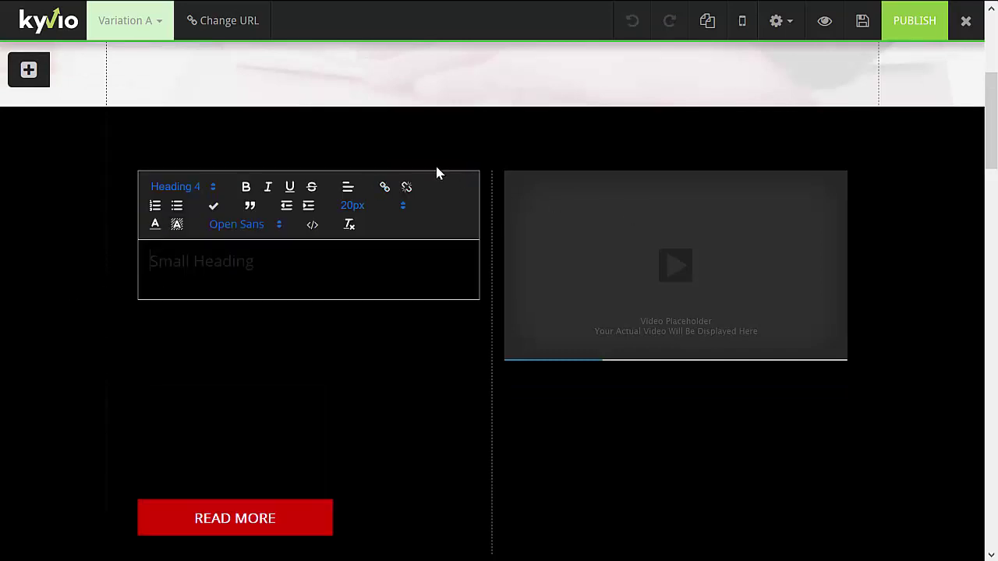
left_click(446, 121)
Step: Look over the sales page's features section and close the page editor
left_click_drag(992, 127, 991, 210)
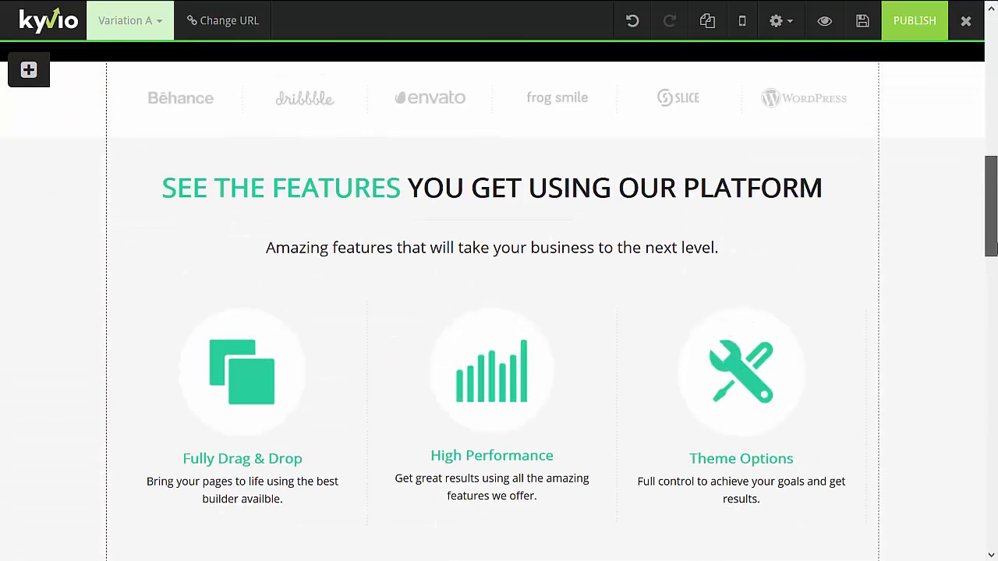
left_click(28, 72)
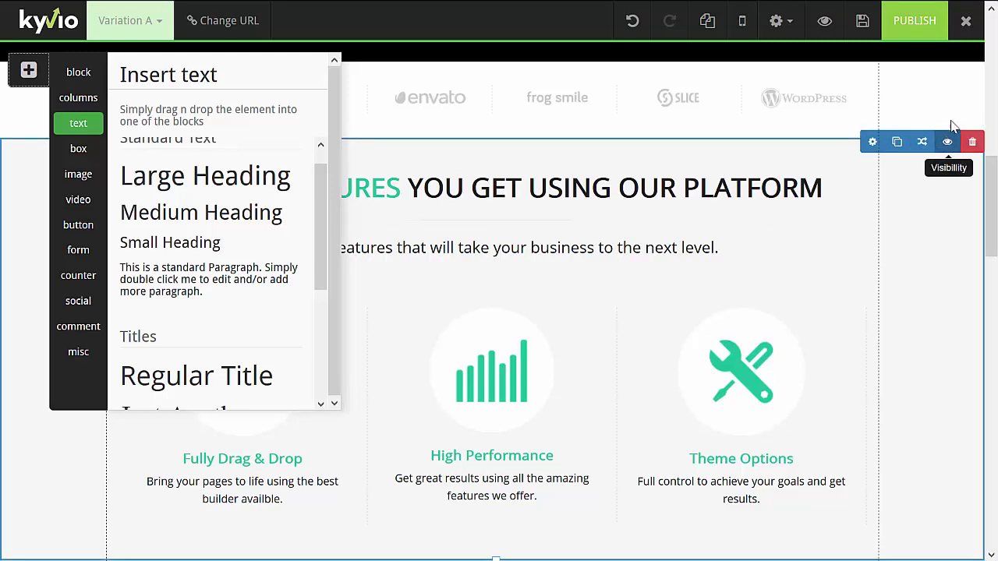
left_click(966, 22)
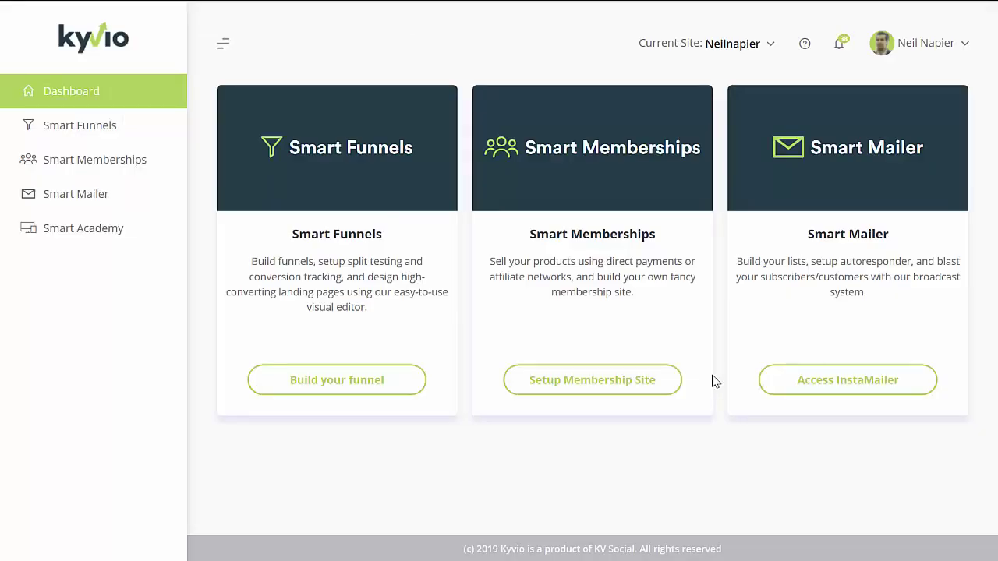
Step: Open Smart Memberships and look through its list of membership products
left_click(568, 395)
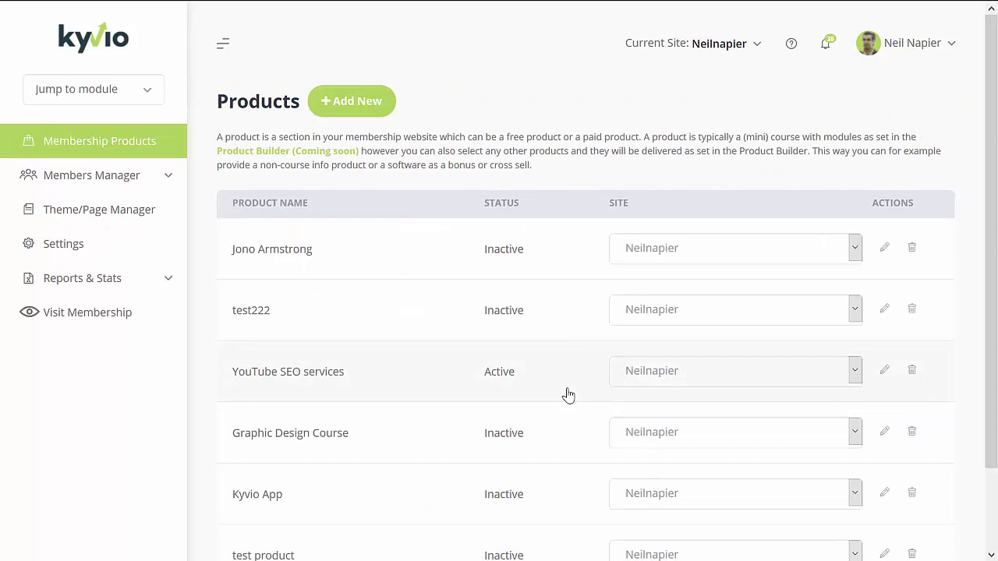
scroll(568, 395, "down", 1)
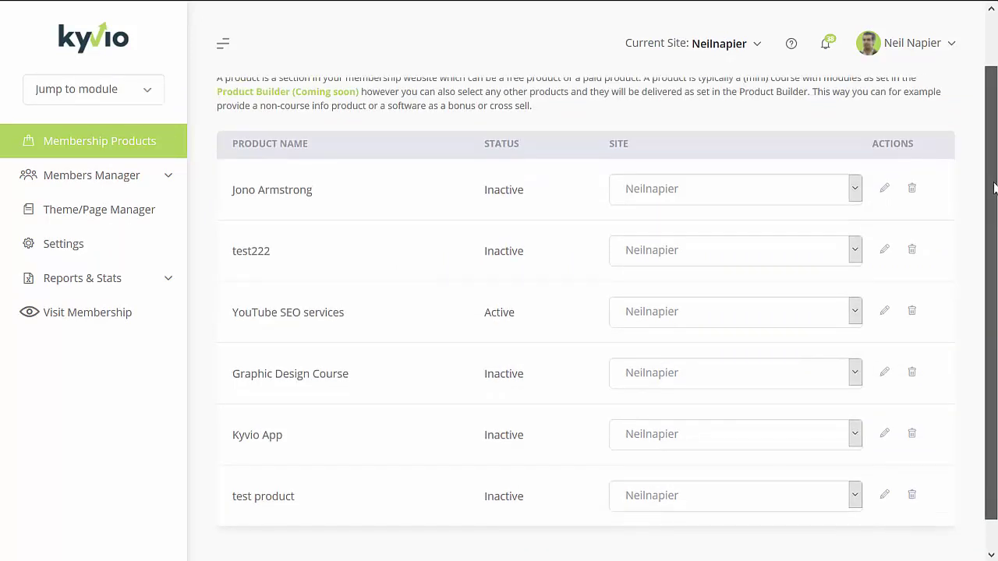
scroll(995, 187, "down", 1)
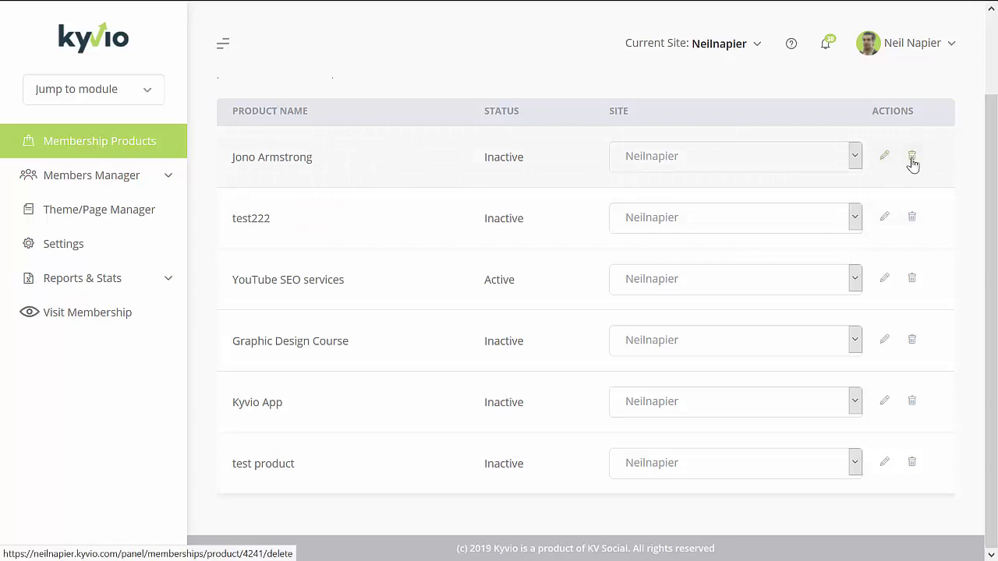
scroll(580, 273, "up", 2)
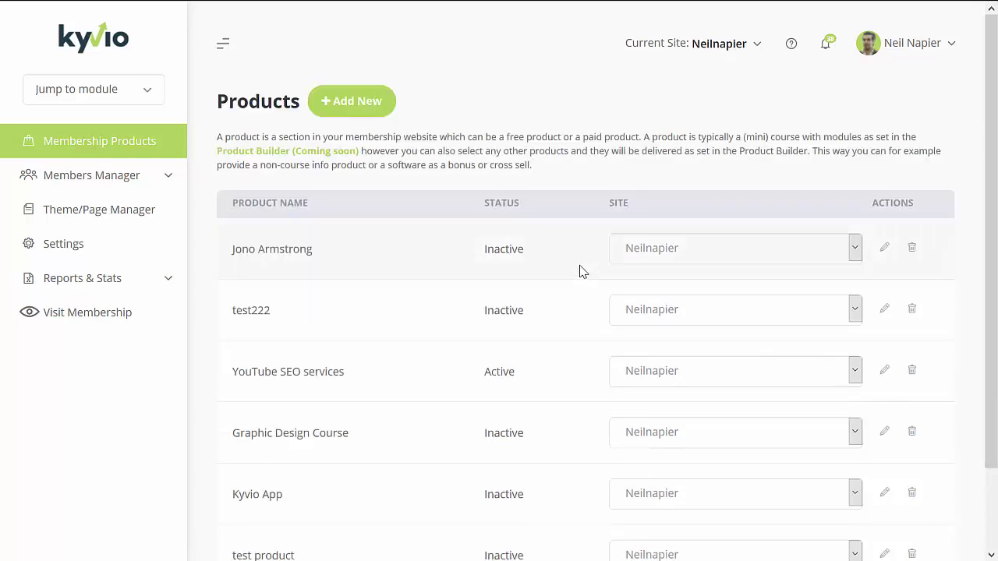
Step: Add a new membership product named "Test" and review its basic info fields
left_click(374, 117)
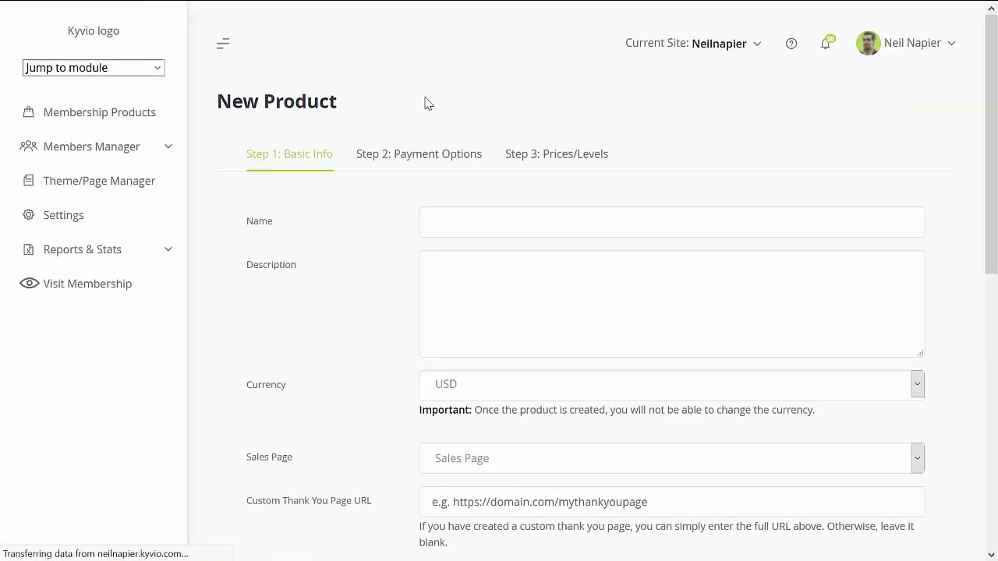
scroll(995, 180, "down", 2)
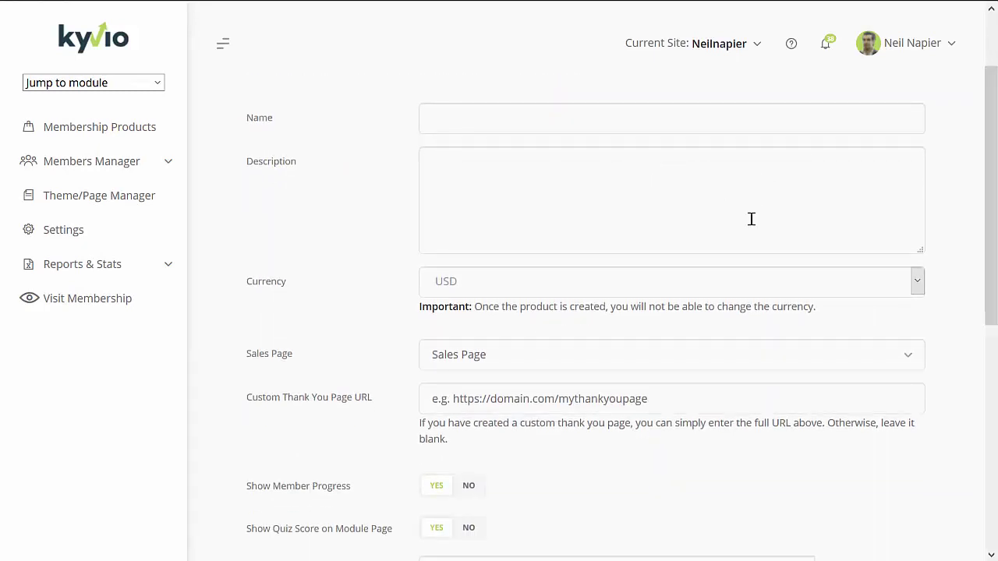
scroll(996, 250, "down", 1)
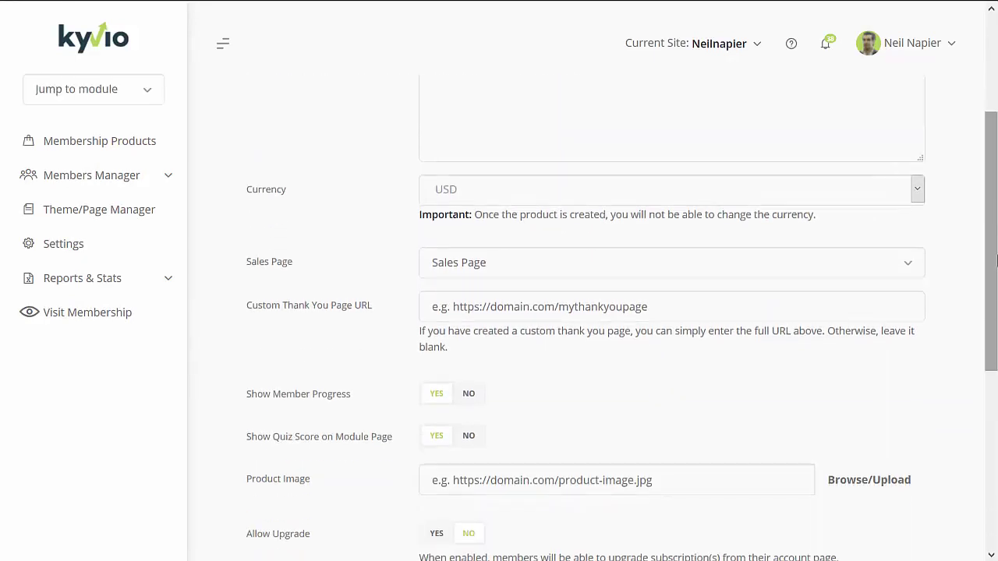
left_click_drag(996, 260, 996, 345)
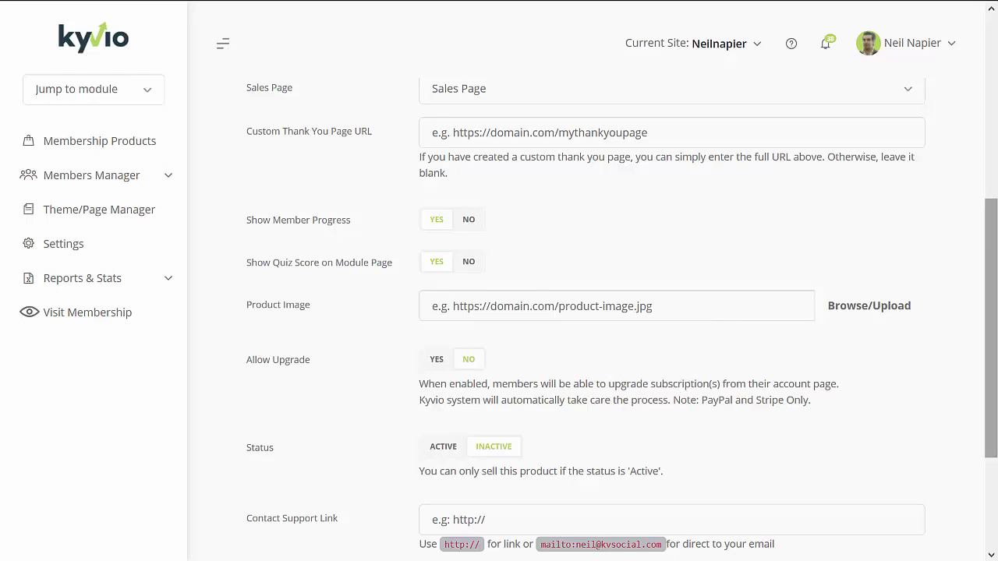
left_click_drag(994, 265, 982, 105)
scroll(967, 296, "down", 10)
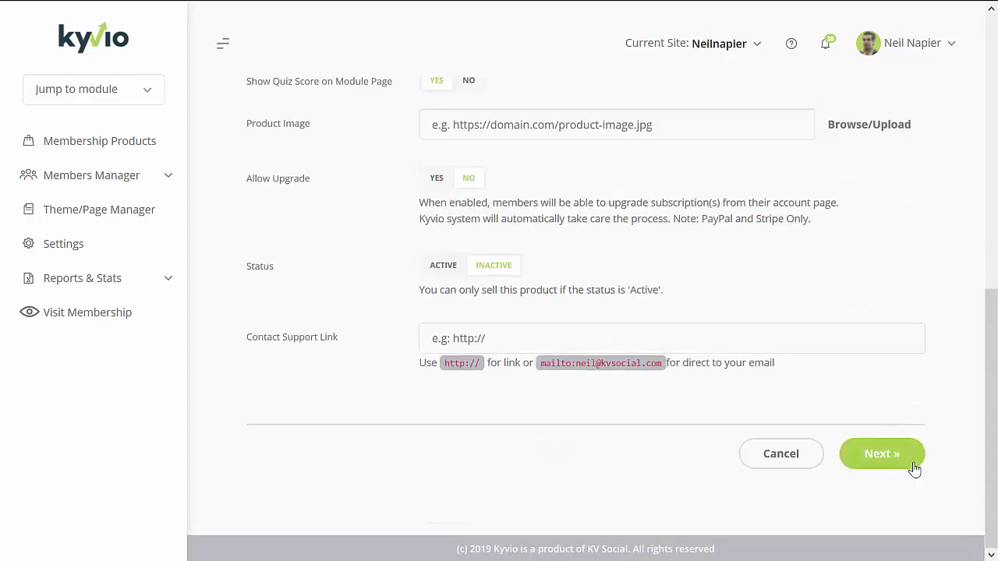
Step: Accept PayPal (Test Paypal) as the product's payment option and continue to its prices and levels
left_click(914, 468)
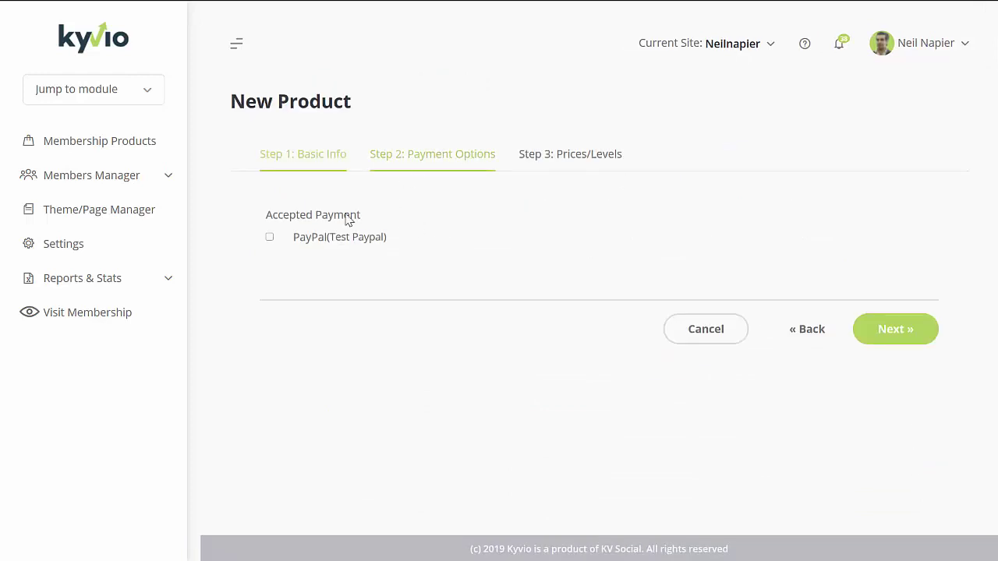
left_click(270, 238)
left_click(873, 337)
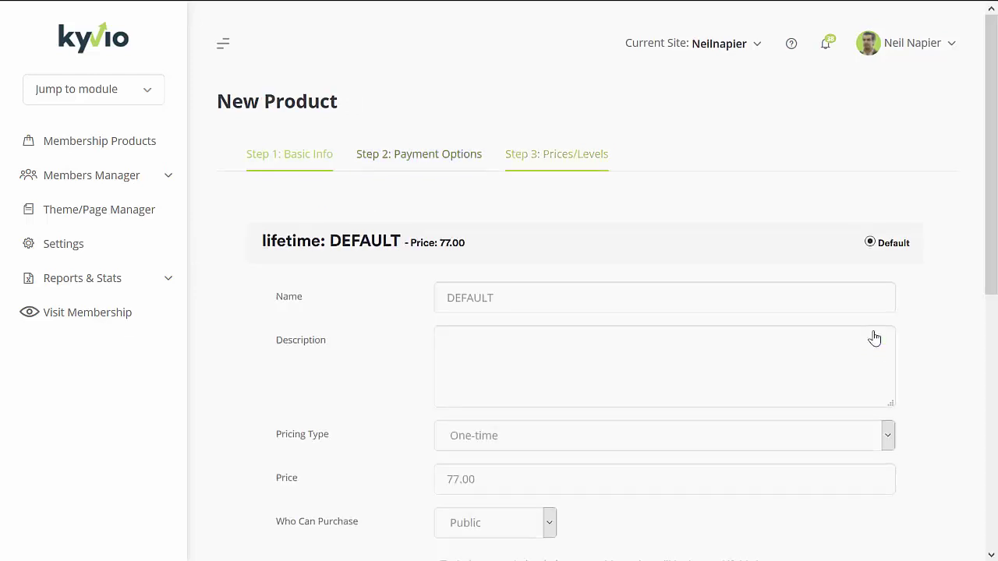
Step: Check the available pricing types, keep the One-time price of 77.00, and create the product
scroll(996, 204, "down", 1)
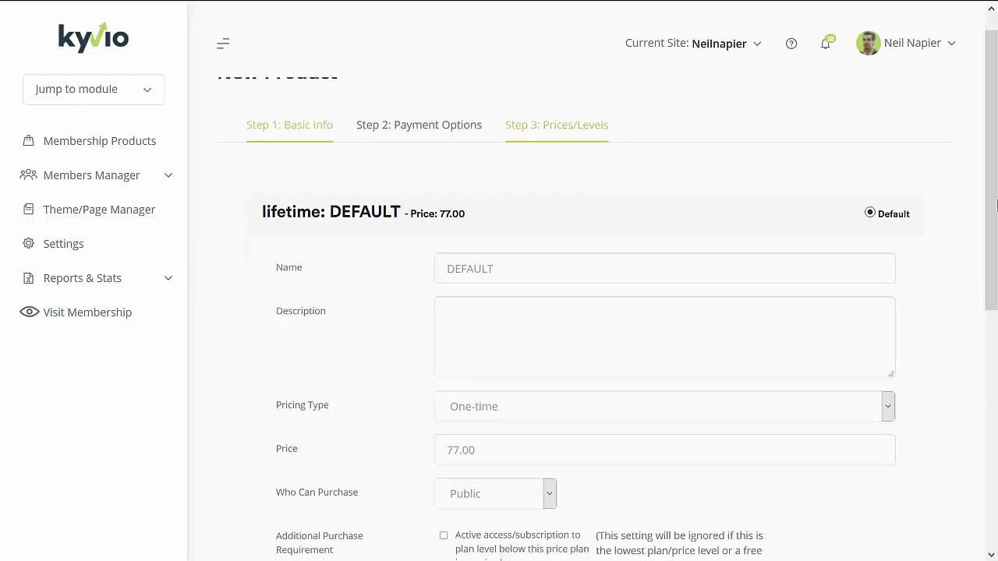
scroll(996, 204, "up", 1)
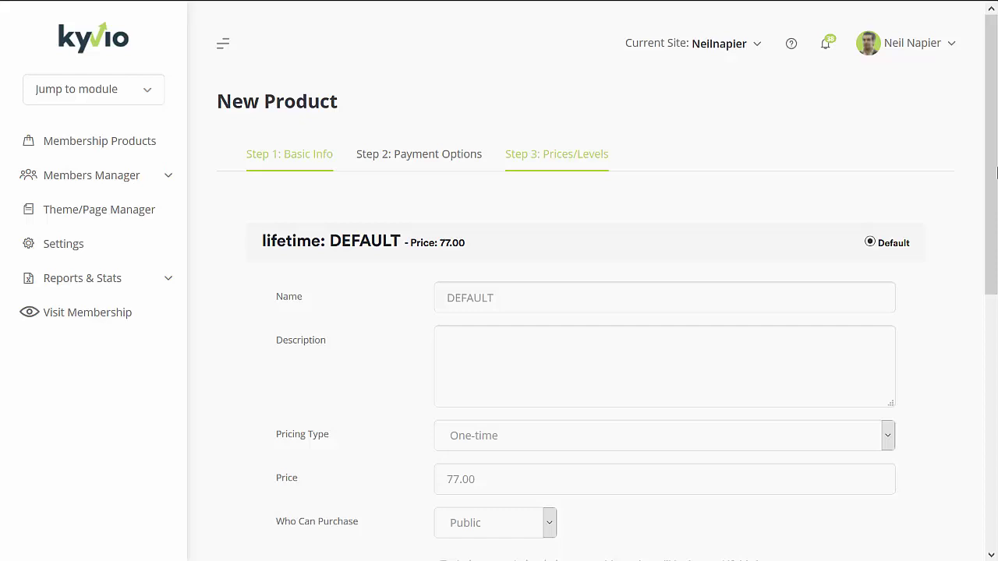
left_click_drag(996, 171, 995, 249)
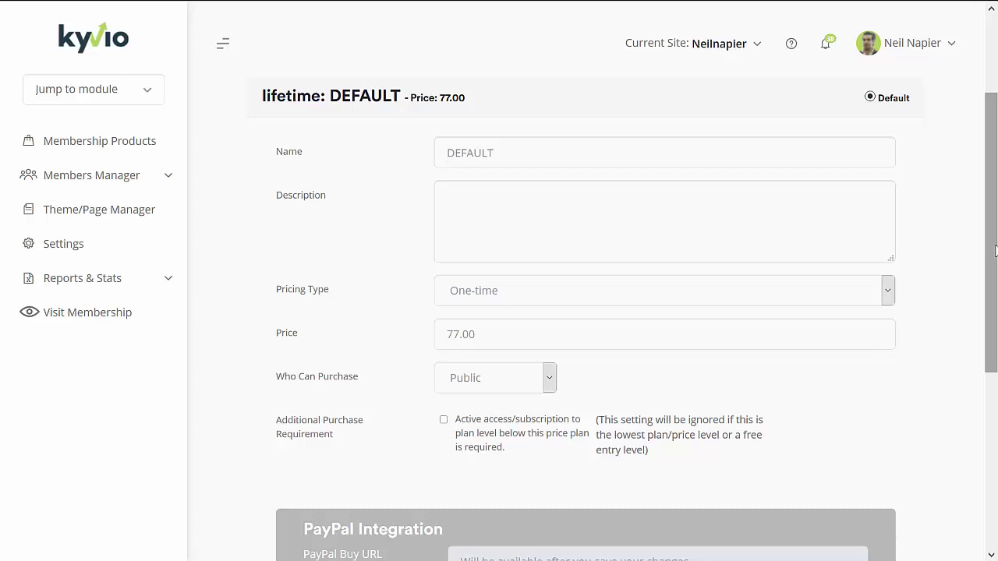
left_click(675, 299)
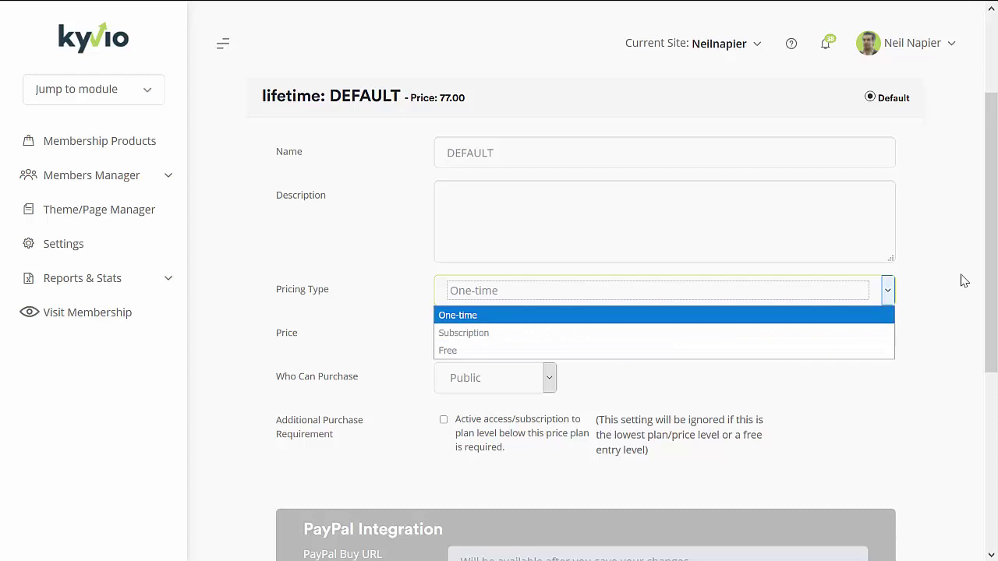
left_click_drag(992, 234, 992, 408)
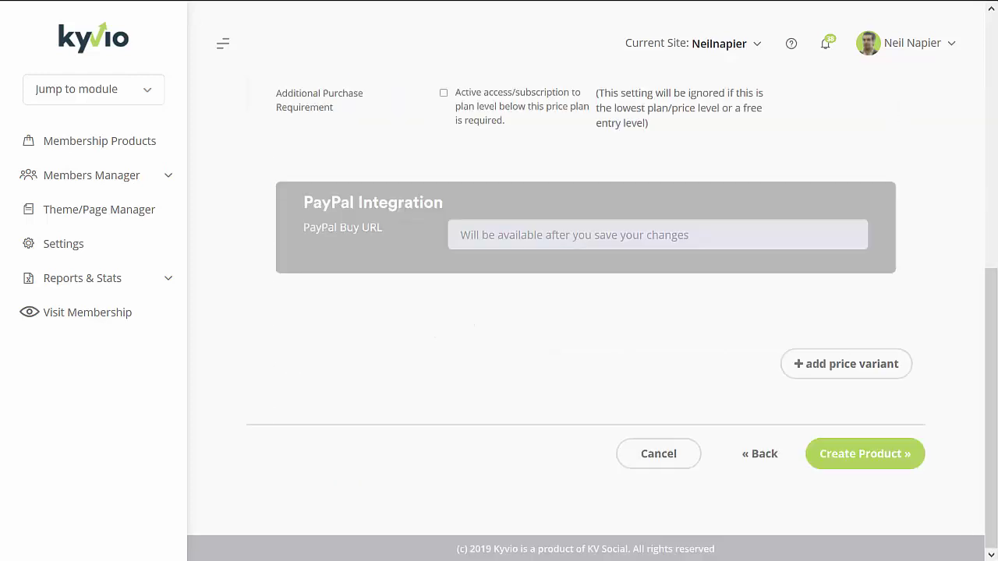
left_click(891, 465)
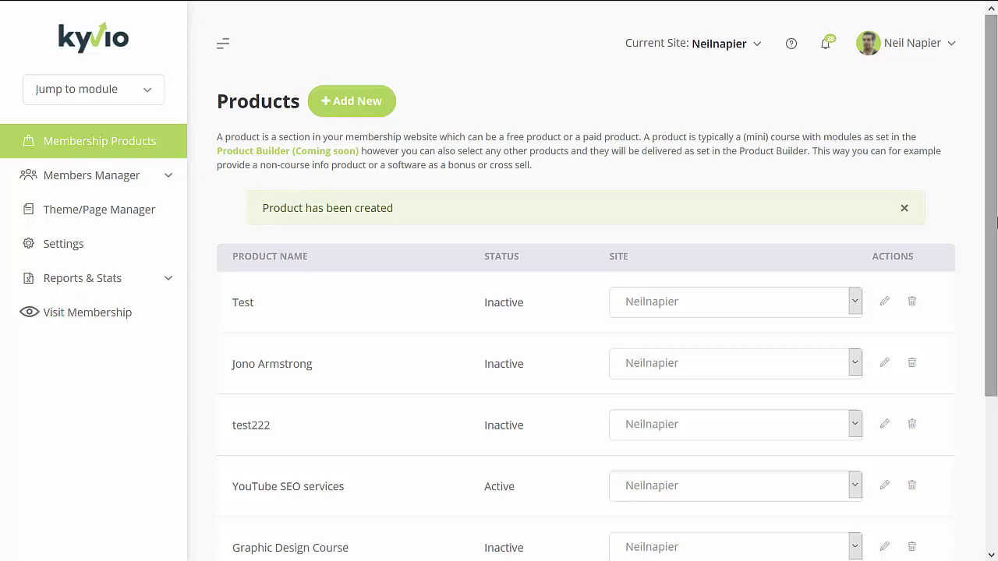
left_click_drag(997, 223, 996, 398)
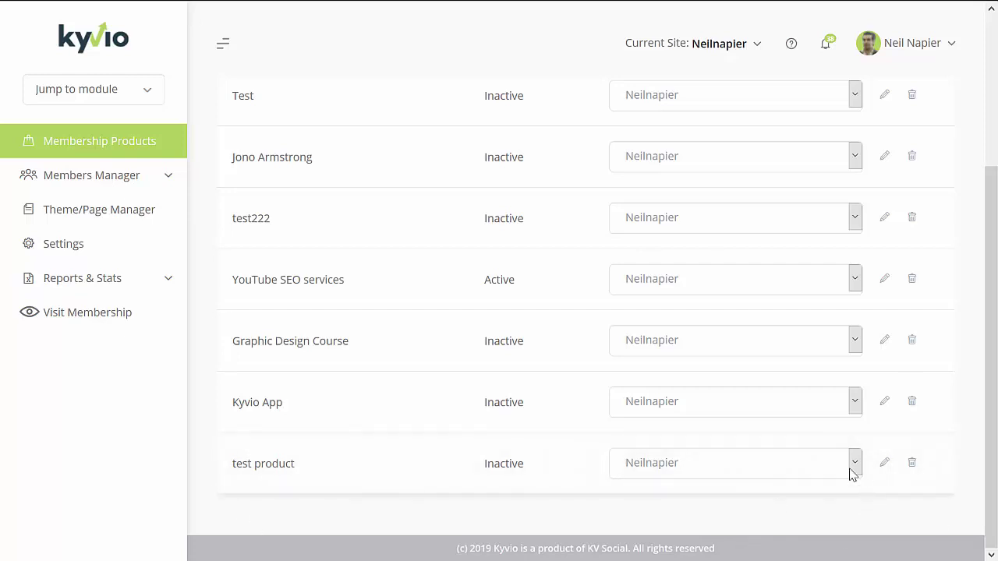
Step: Open "test product" for editing, add a purchase action, and check its price level and action options
left_click(889, 471)
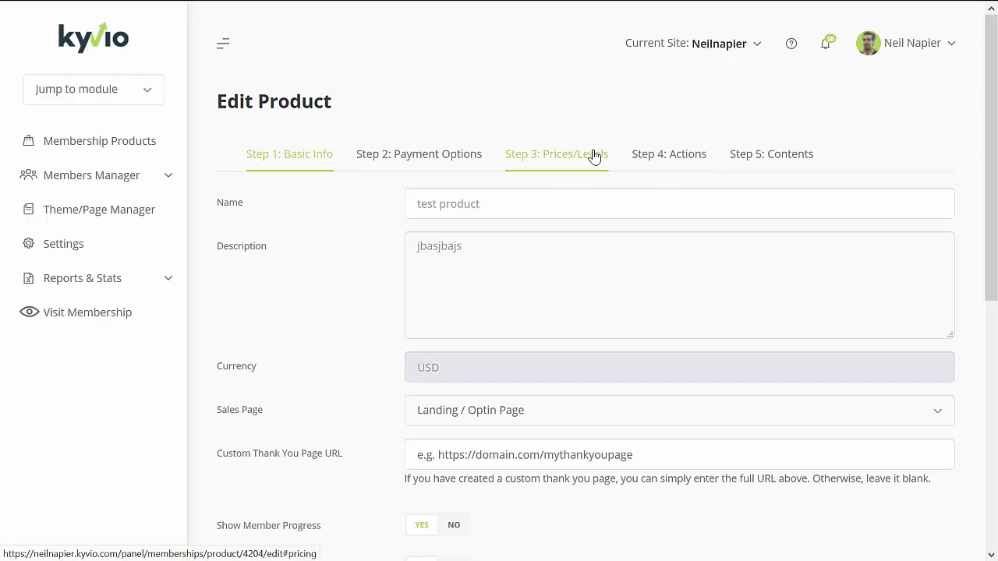
left_click(664, 164)
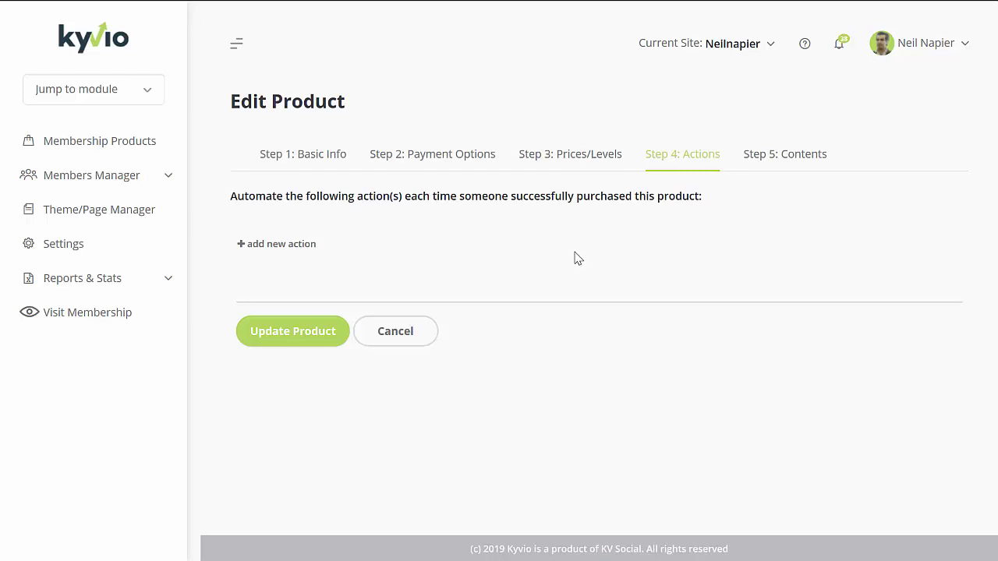
left_click(311, 246)
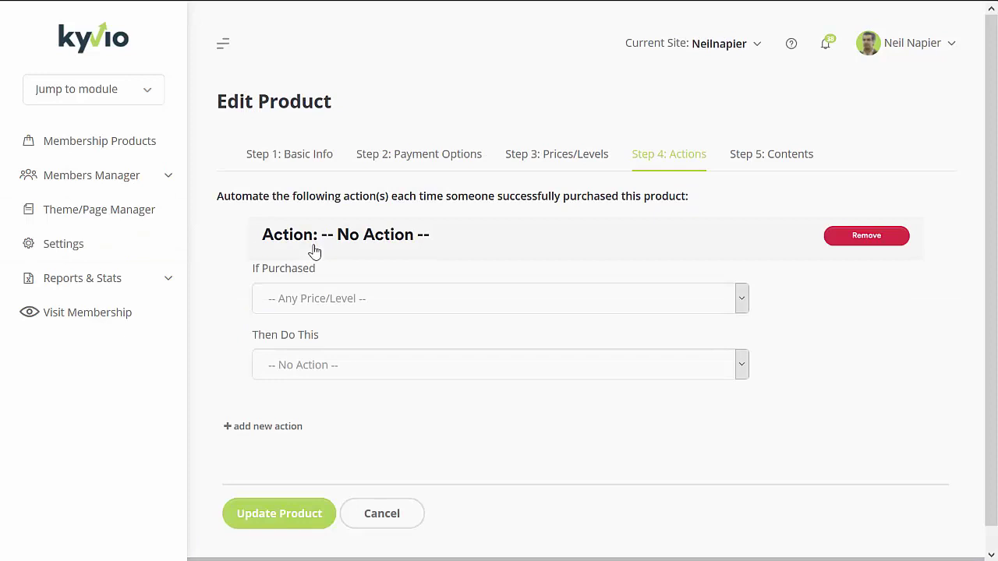
left_click(363, 297)
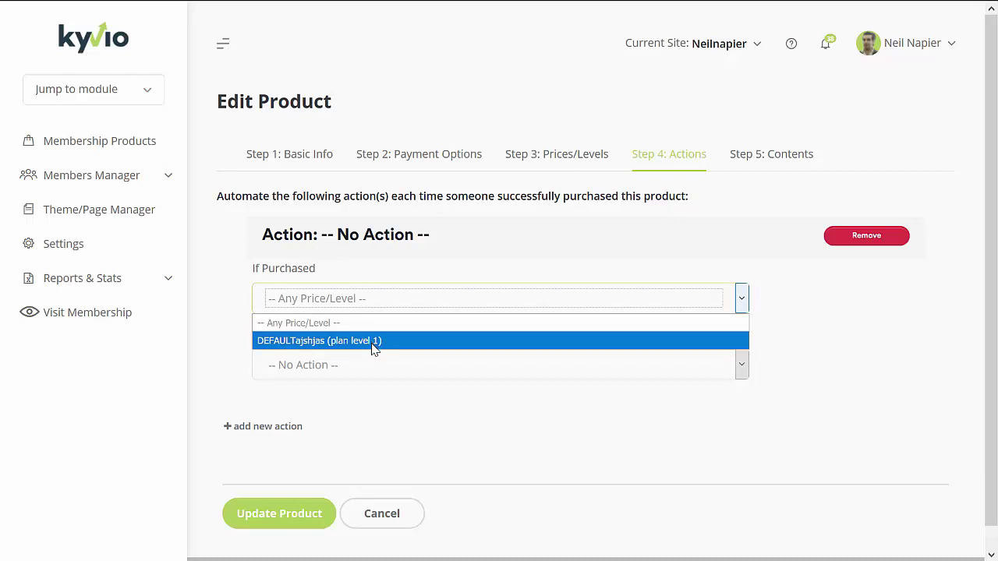
left_click(373, 370)
left_click(373, 367)
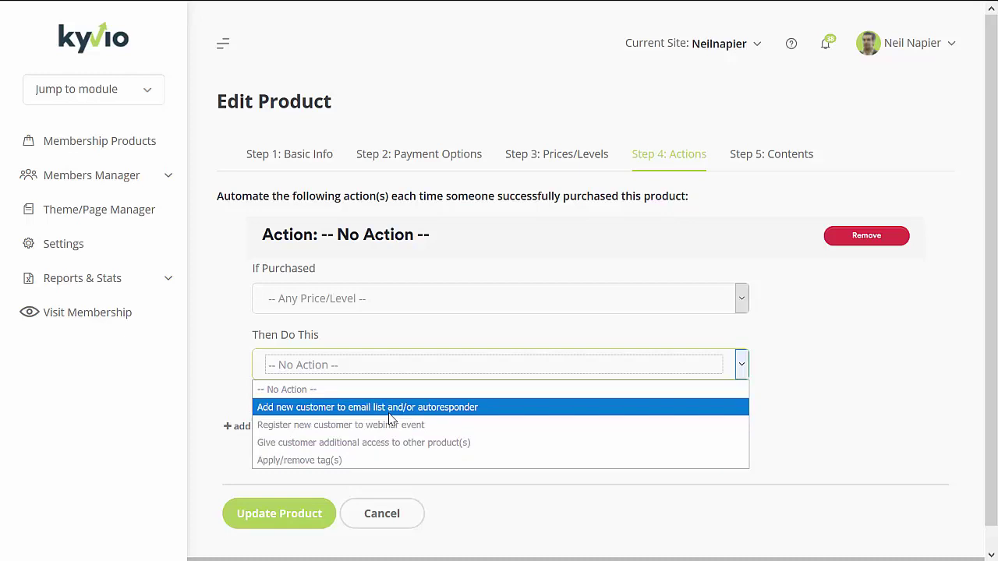
left_click(942, 452)
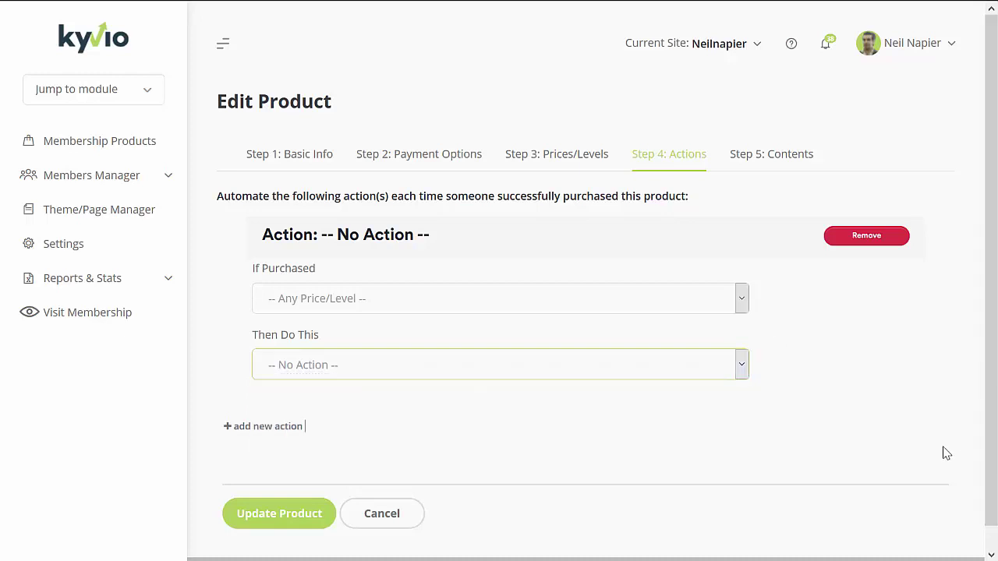
Step: Add a lesson to Module 1 in the product's contents and open it in the page editor
left_click(769, 176)
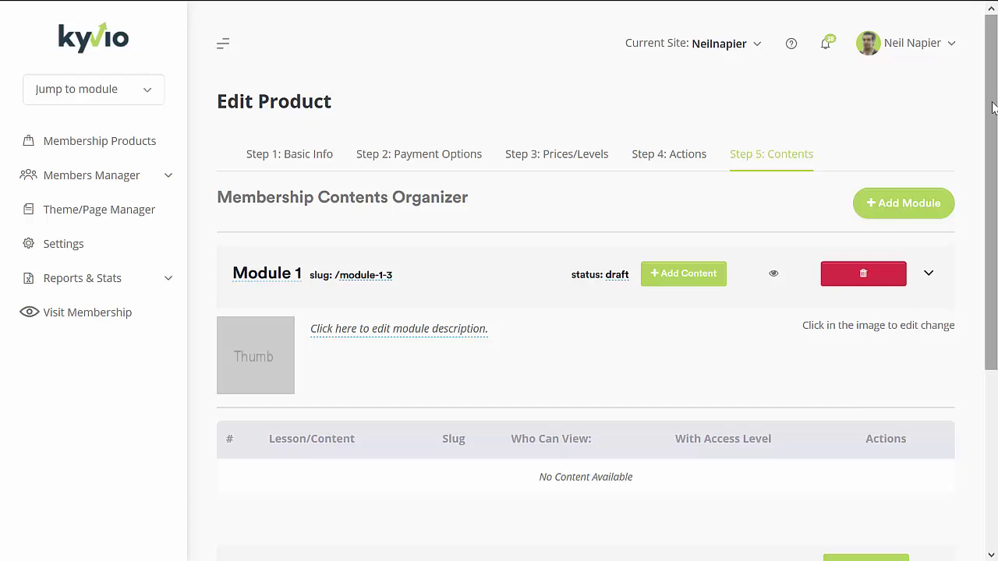
scroll(992, 106, "down", 2)
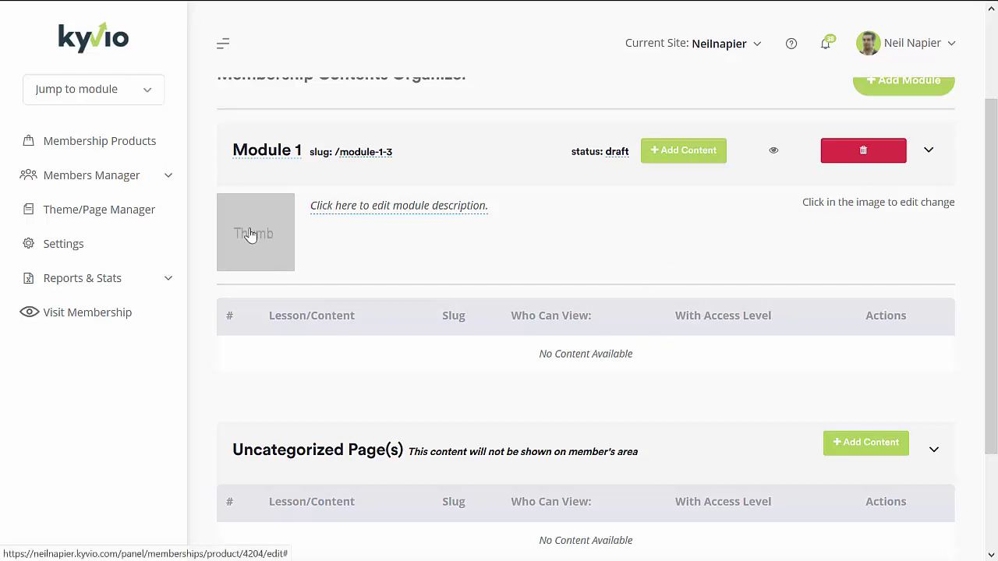
left_click(671, 156)
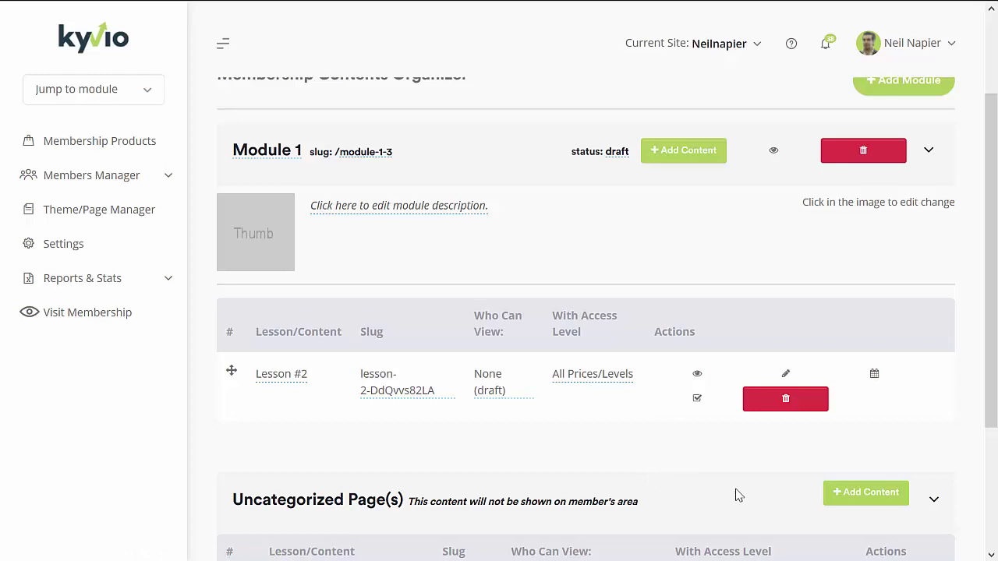
left_click(789, 376)
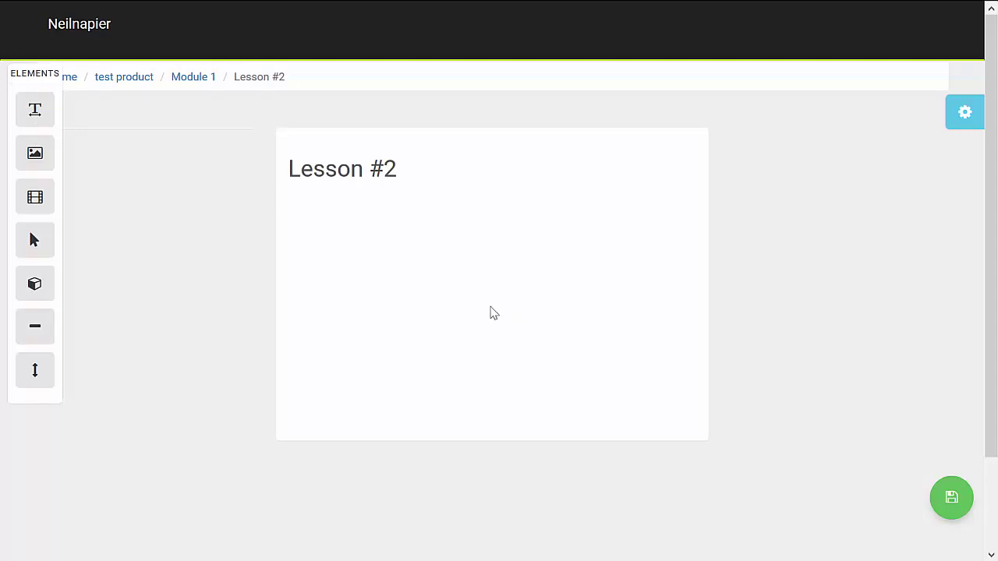
Step: Replace the lesson page's heading text with "Training 101"
mouse_move(439, 174)
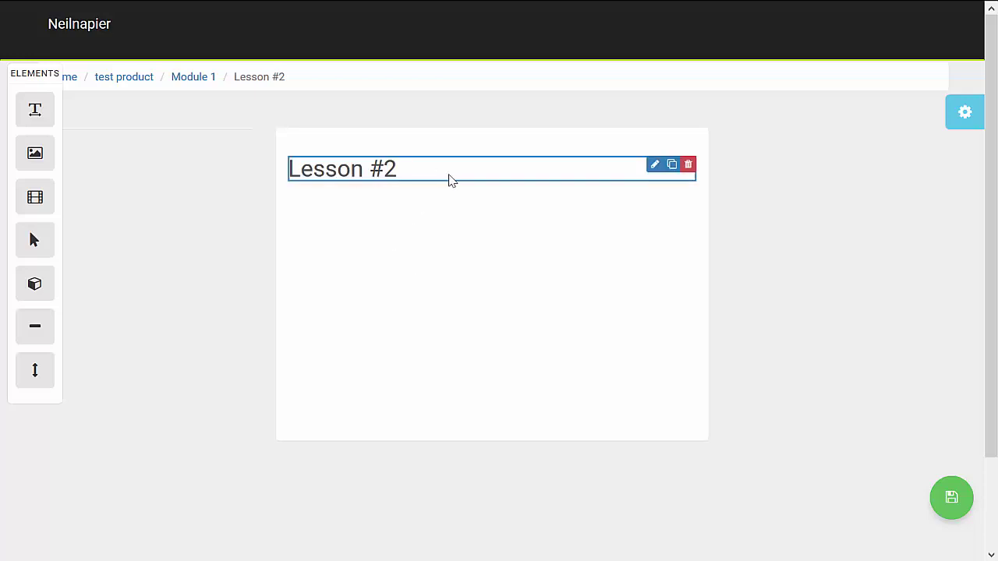
left_click(655, 166)
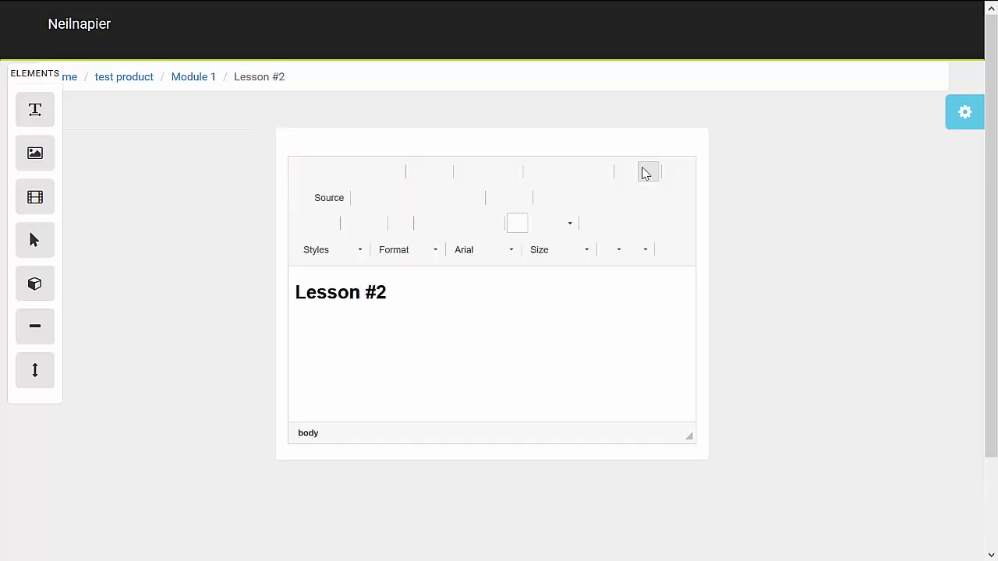
left_click_drag(413, 297, 255, 301)
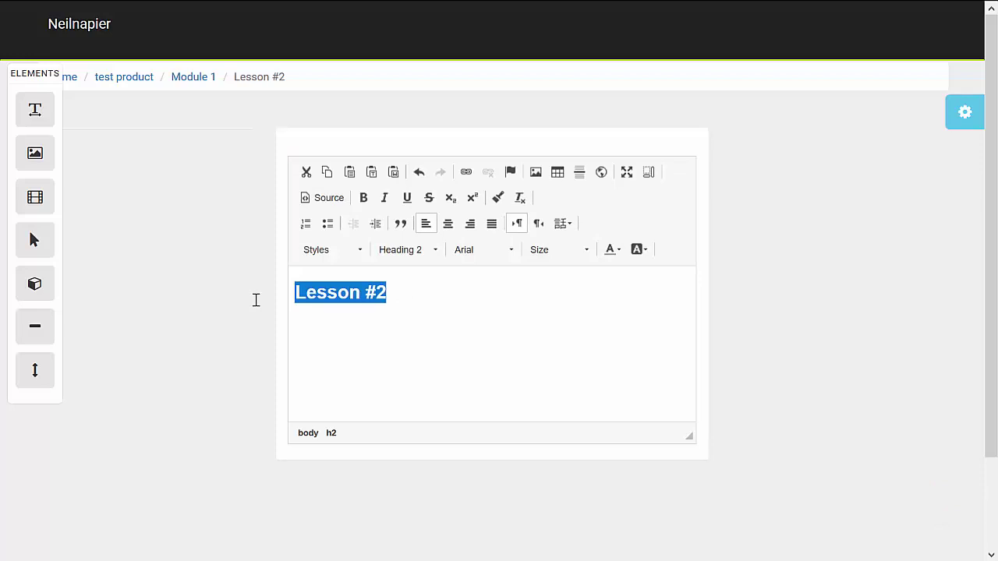
type("Training 101")
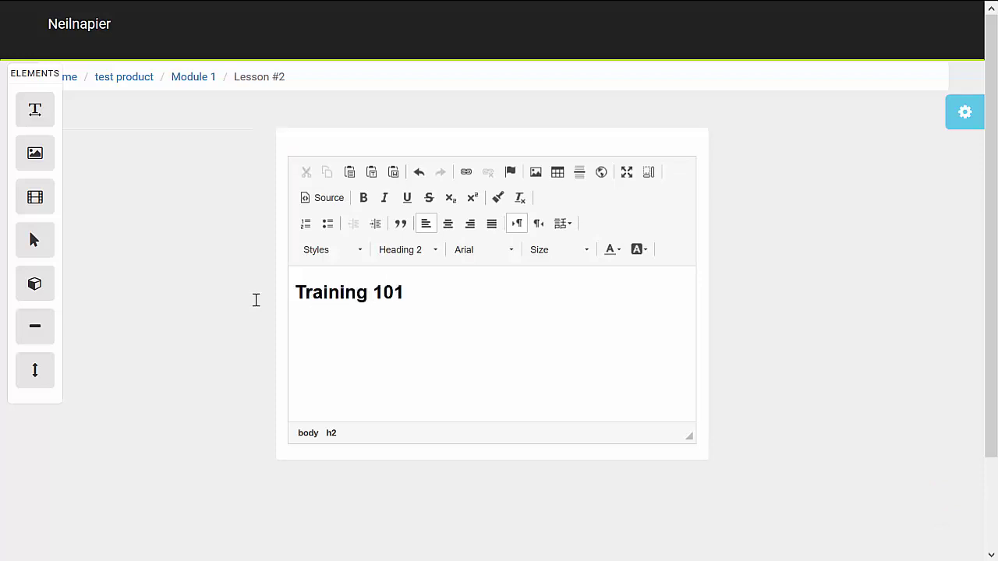
key("Return")
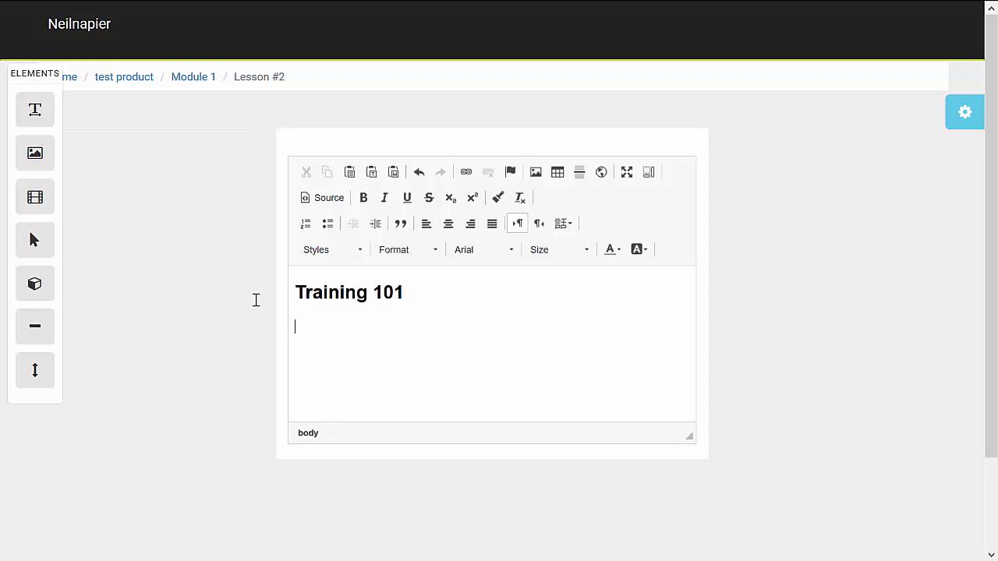
key("BackSpace")
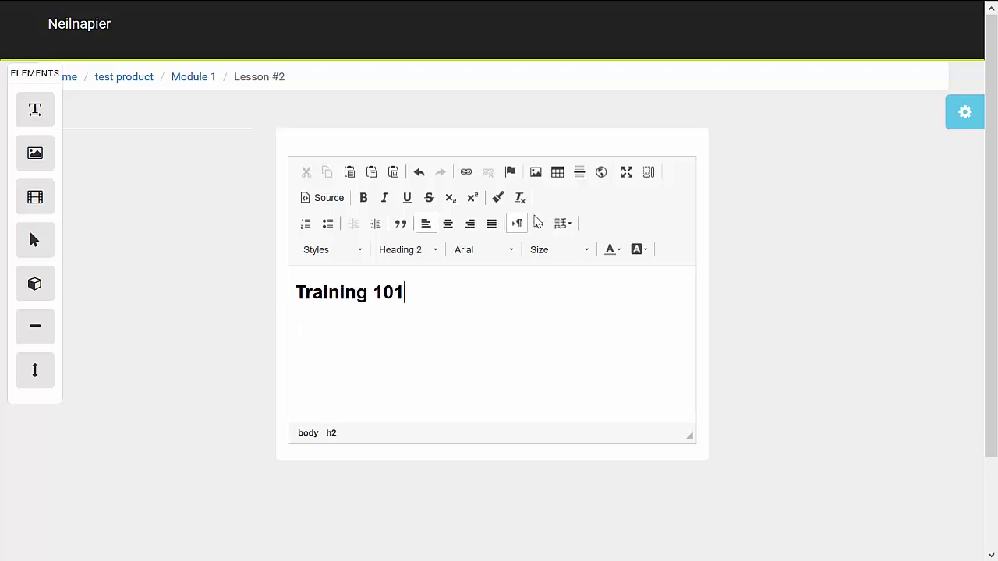
left_click(277, 212)
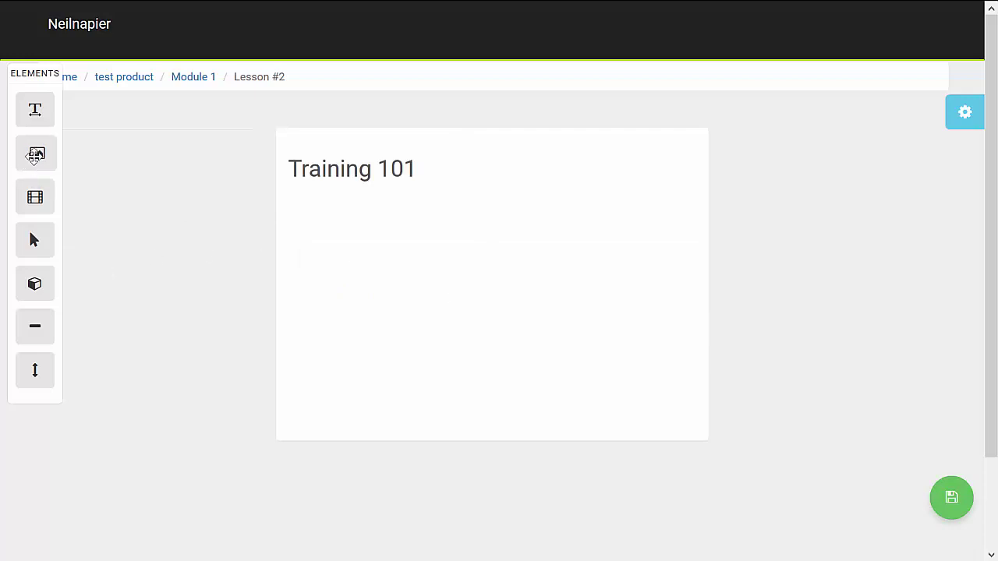
Step: Place an image element below the "Training 101" heading and delete it again
left_click_drag(31, 154, 426, 222)
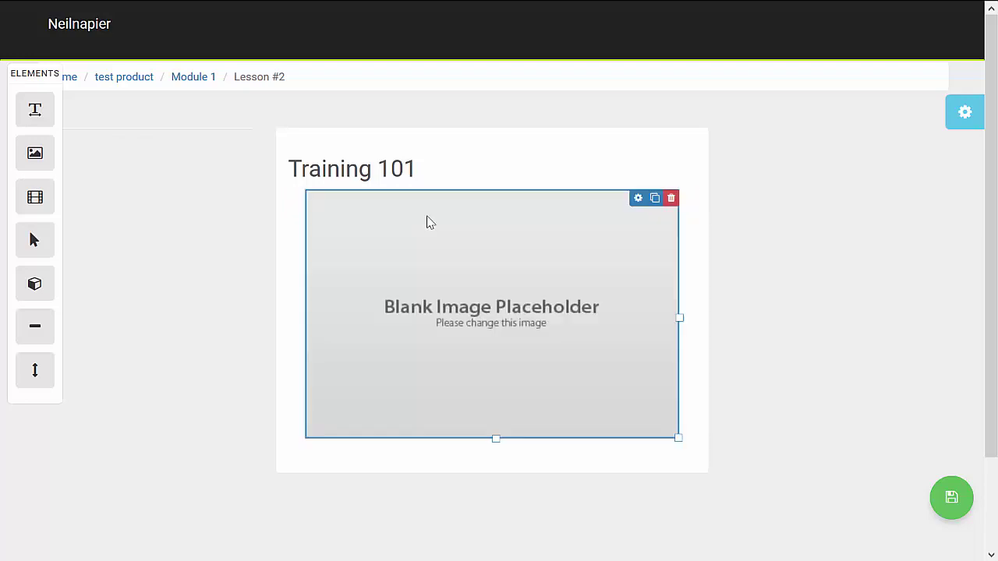
left_click(670, 198)
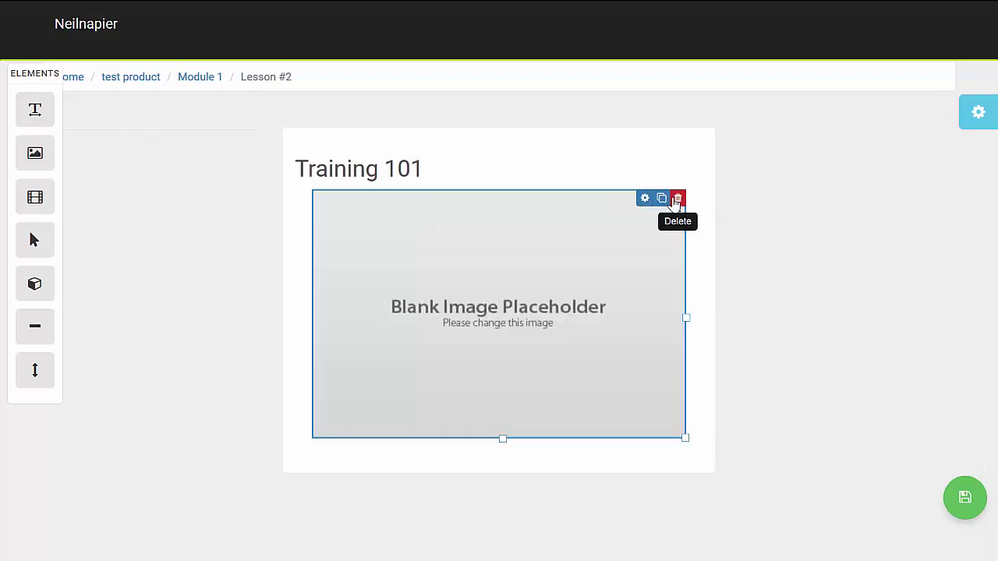
left_click(592, 165)
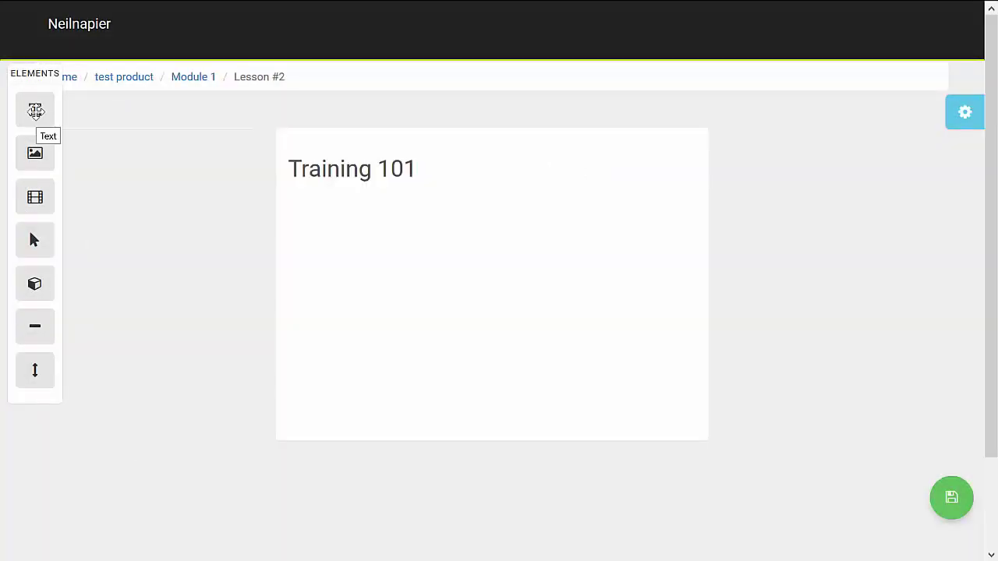
Step: Add a text element below the "Training 101" heading and open its text for editing
left_click_drag(35, 110, 378, 212)
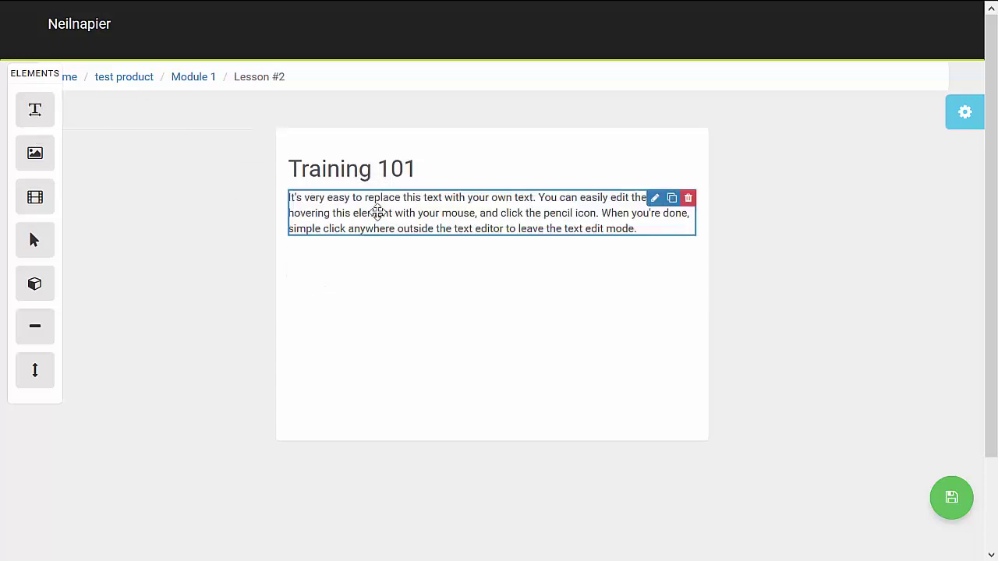
left_click(654, 200)
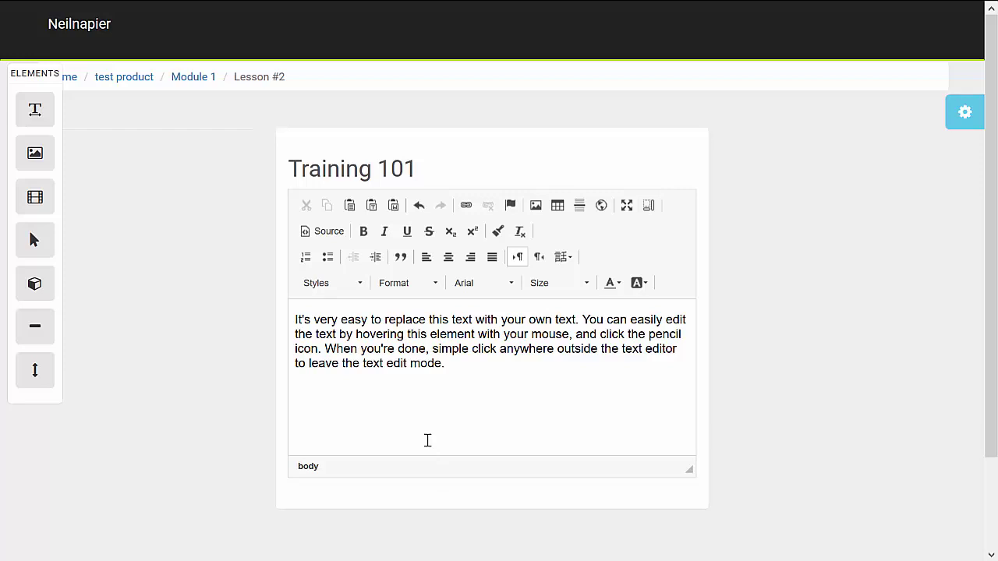
Step: Review the lesson page's Page, Header, Footer and Button settings, and close the settings without changes
left_click(964, 112)
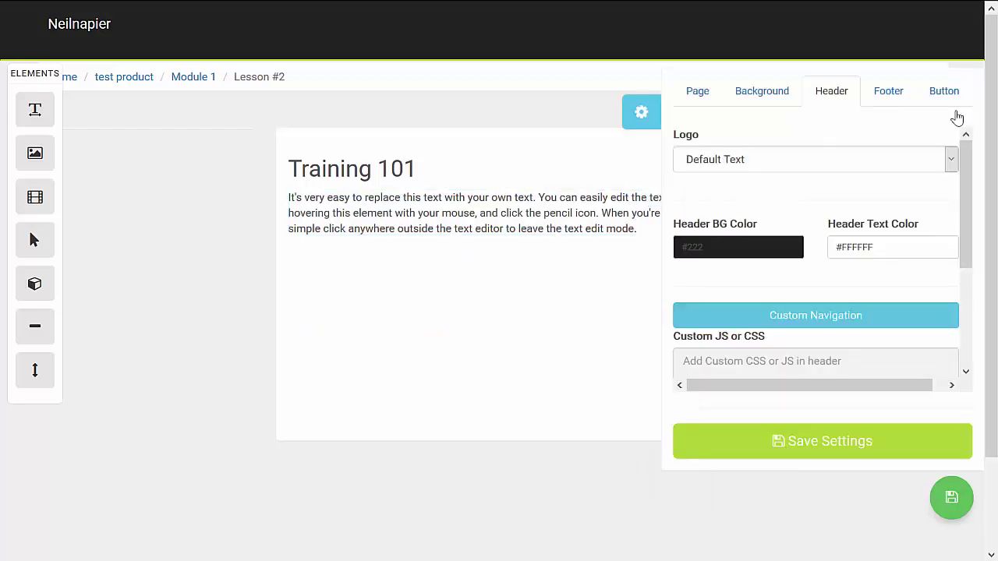
left_click(697, 94)
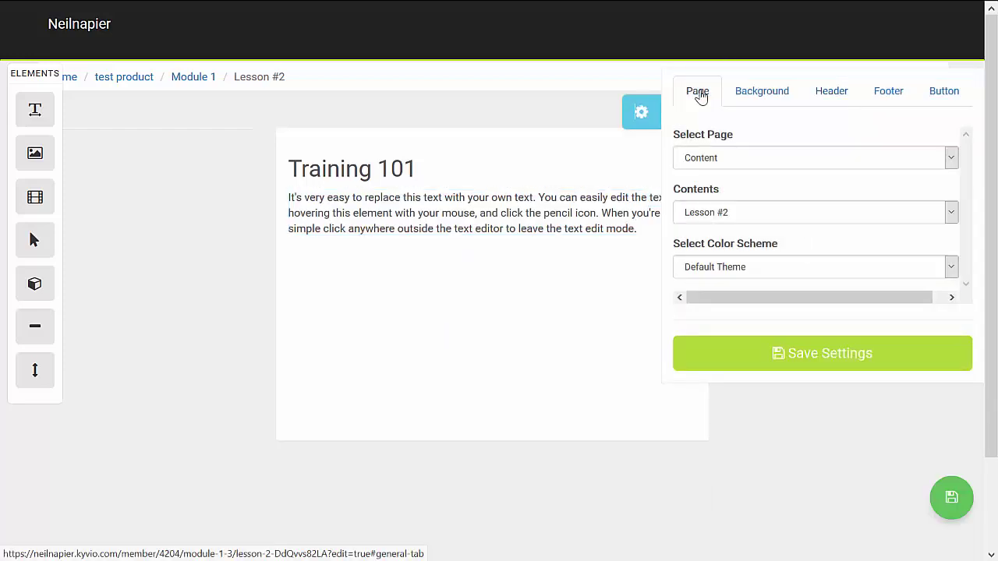
left_click(832, 107)
left_click(895, 97)
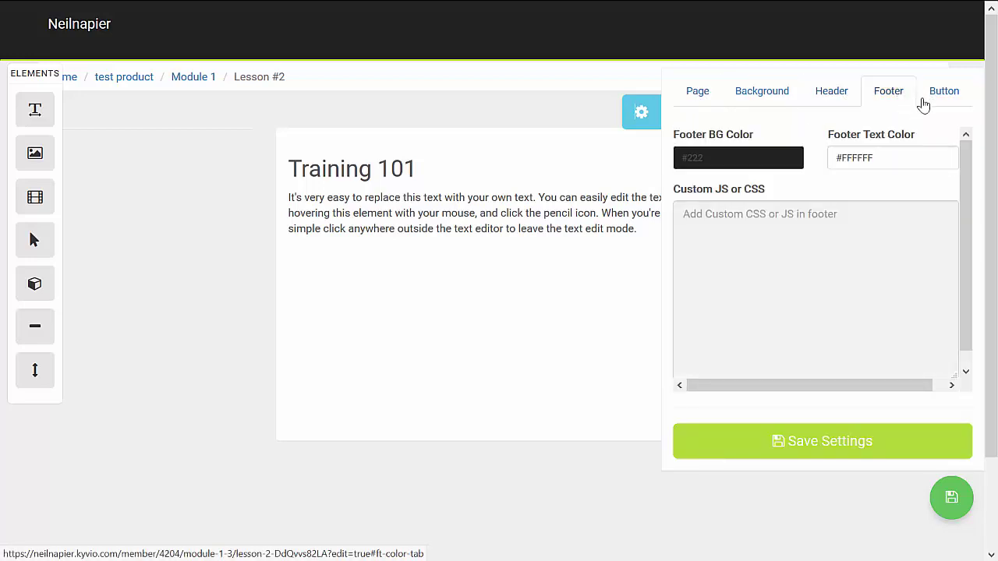
left_click(942, 99)
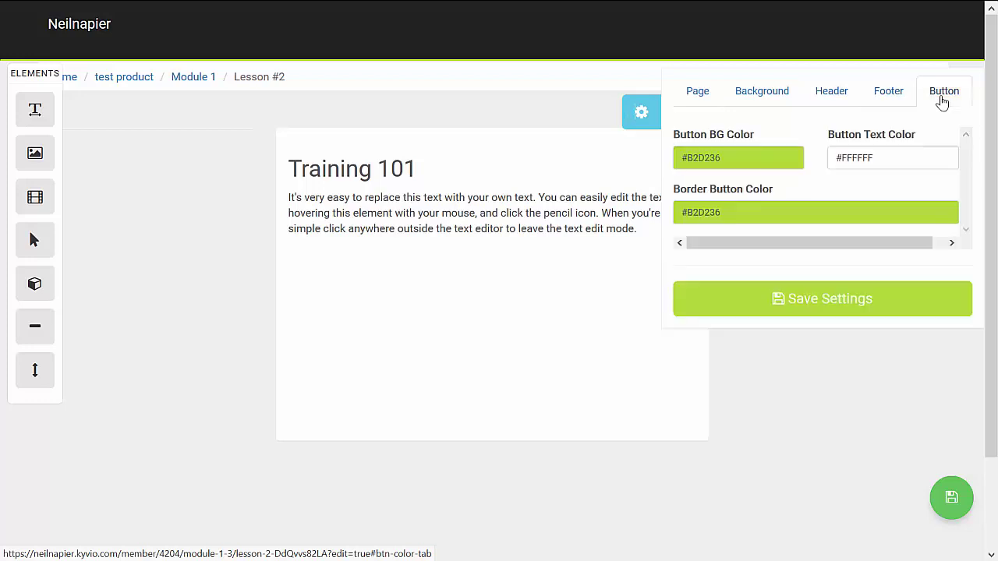
left_click(647, 120)
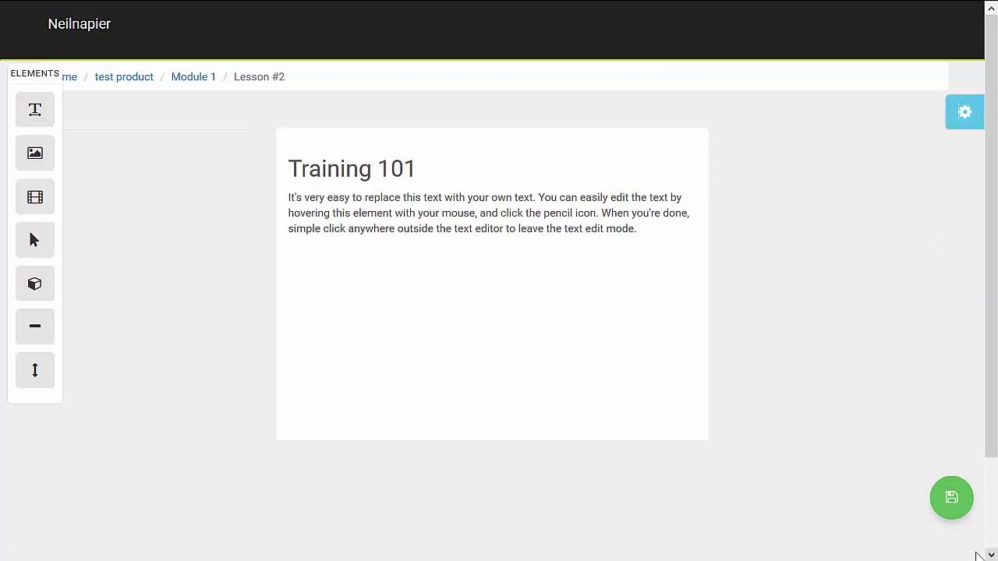
Step: Return to the product's contents and look through Module 1's lessons and the uncategorized pages
mouse_move(954, 507)
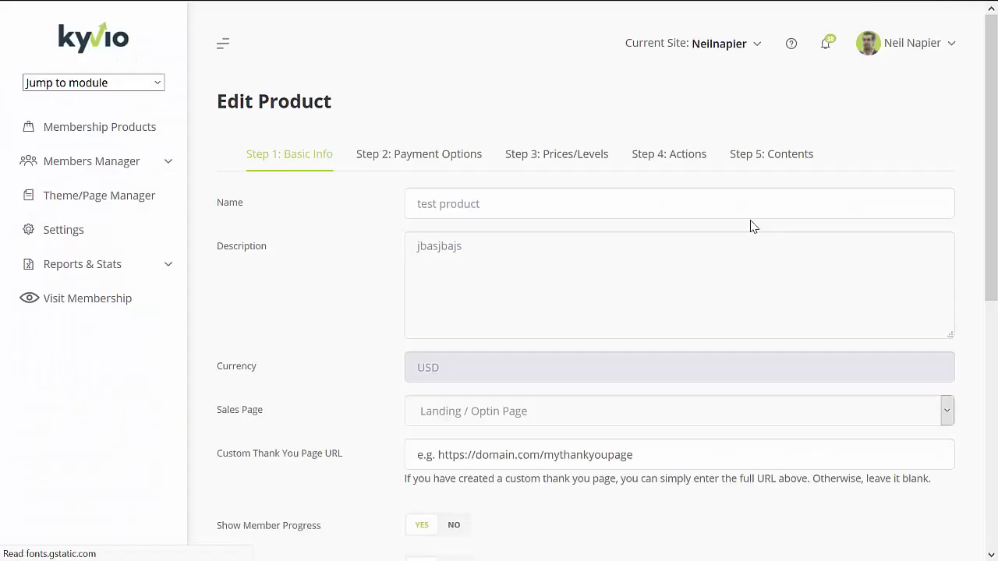
left_click(776, 154)
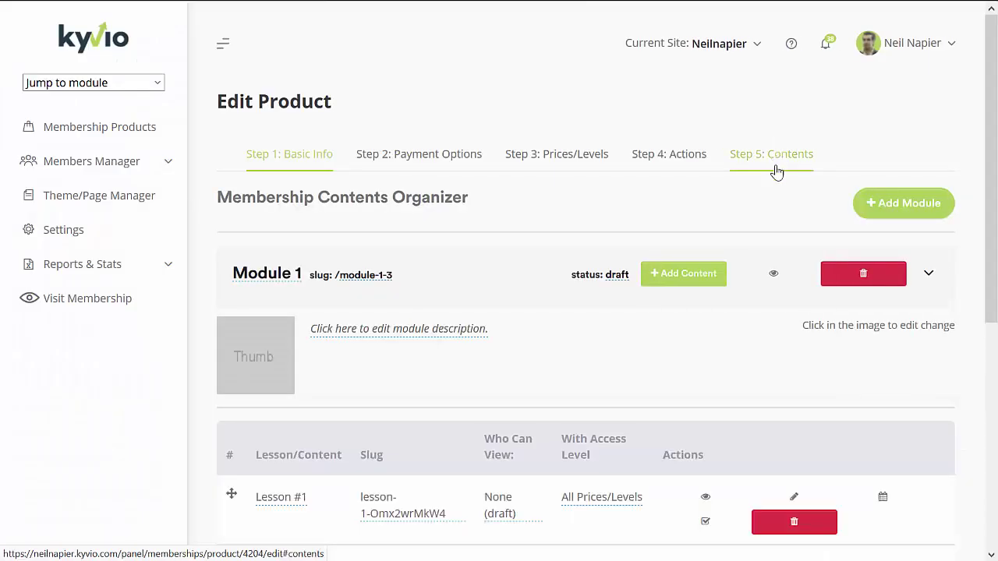
left_click_drag(996, 234, 984, 262)
scroll(984, 263, "down", 3)
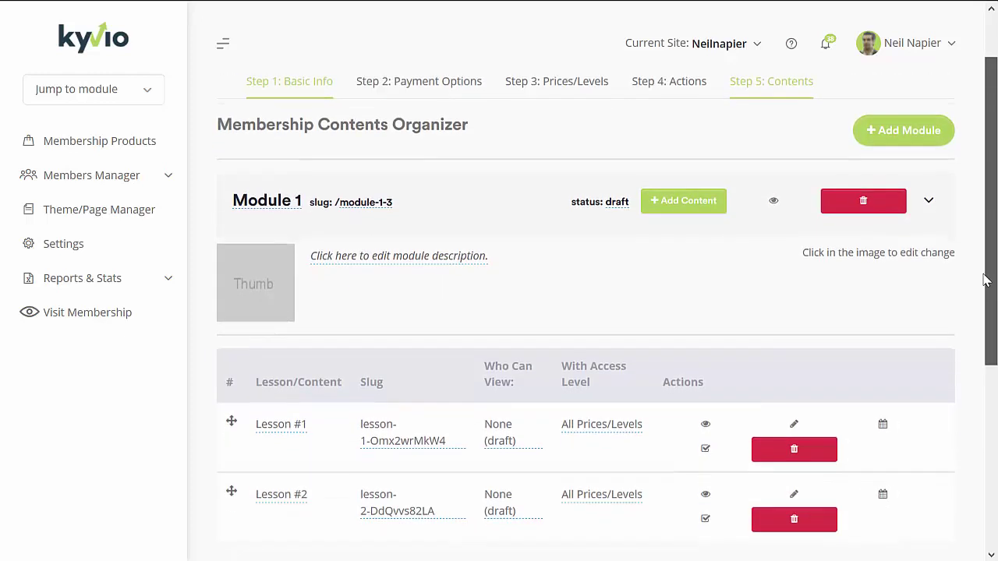
scroll(996, 393, "down", 1)
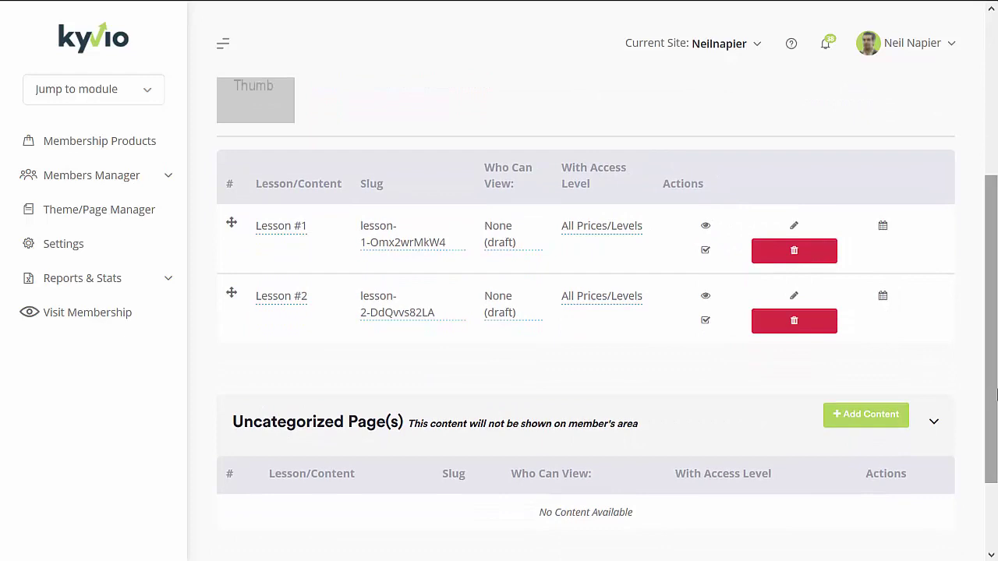
left_click_drag(996, 394, 996, 226)
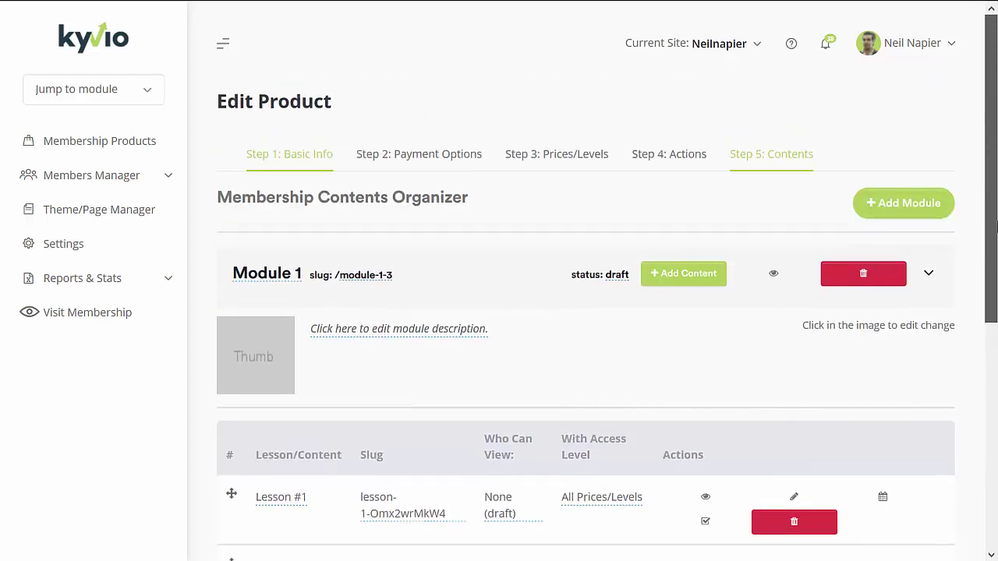
Step: Return to the main dashboard, open Smart Mailer, and view its list manager and broadcasts
left_click(108, 57)
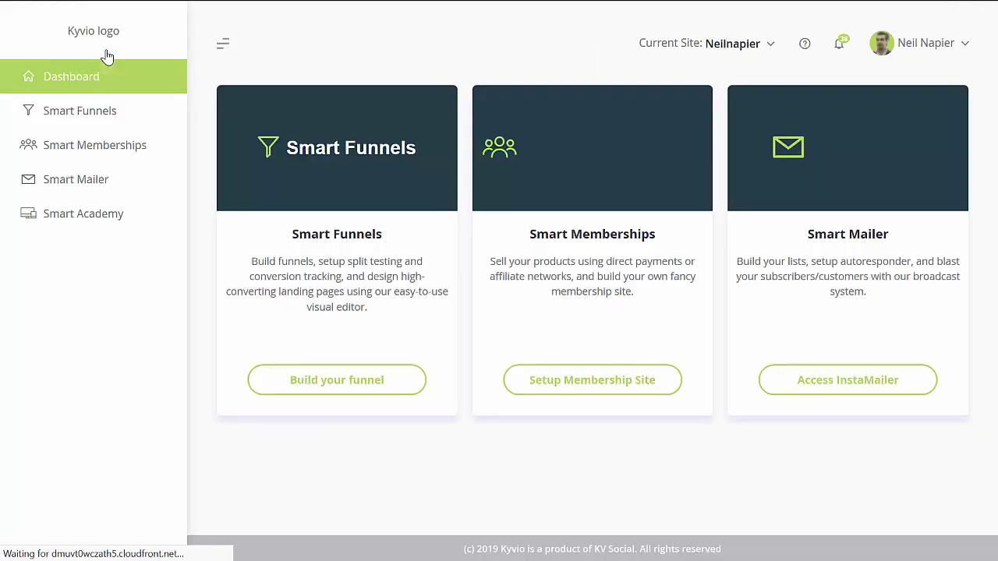
left_click(856, 381)
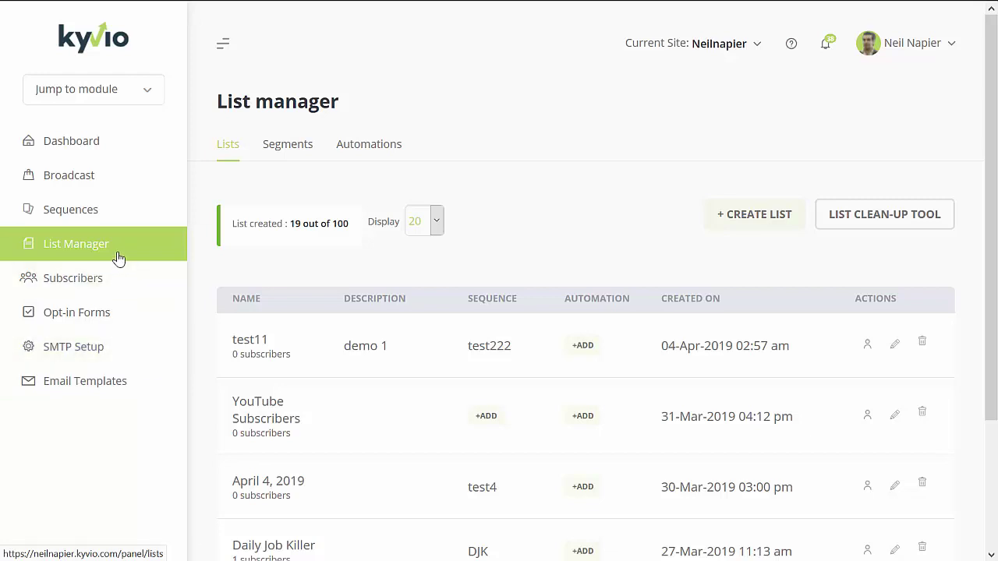
left_click(84, 187)
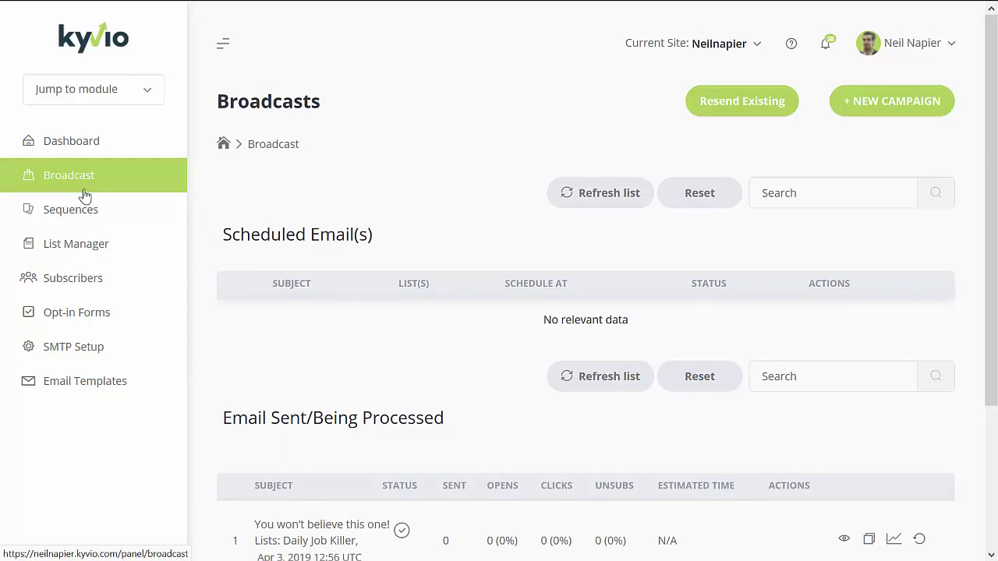
Step: Start a new broadcast campaign and review its recipient, template, subject, email content and sending options
left_click(893, 116)
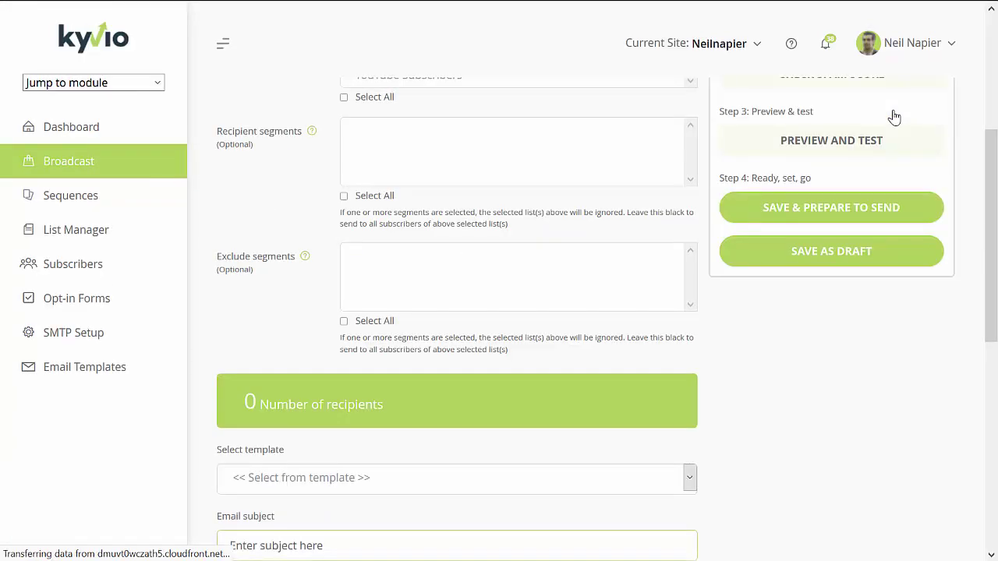
left_click_drag(994, 127, 994, 19)
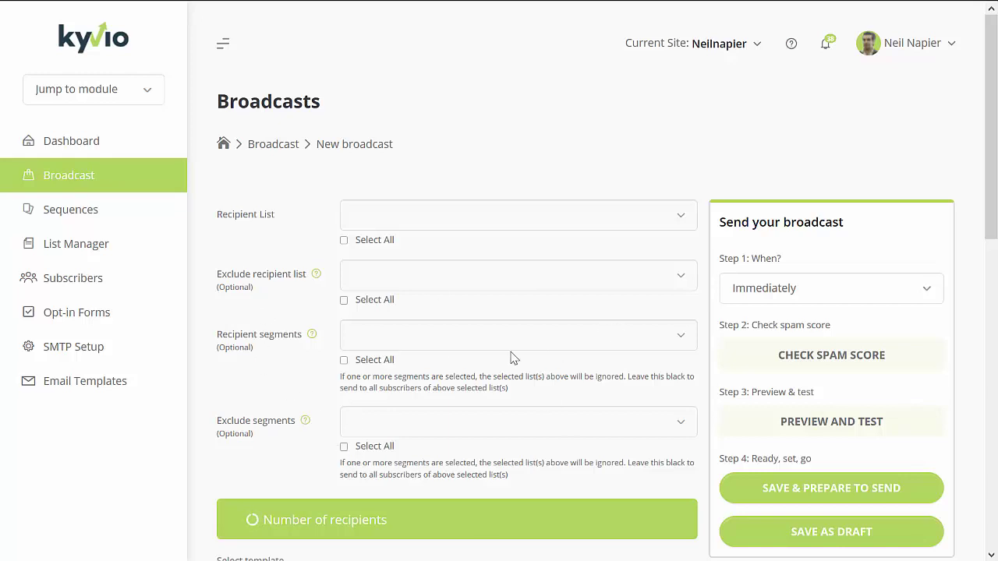
scroll(994, 152, "down", 1)
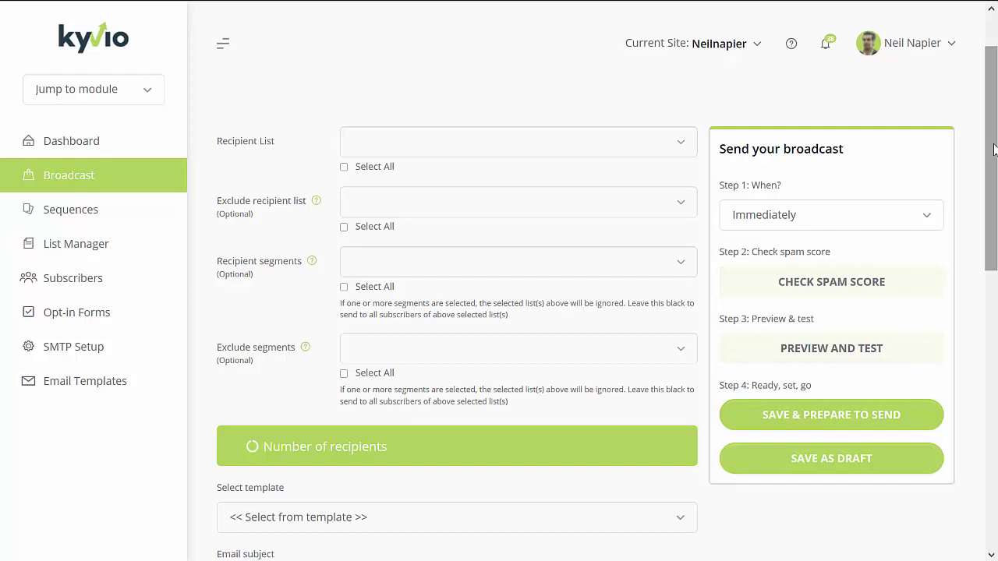
left_click_drag(994, 152, 995, 287)
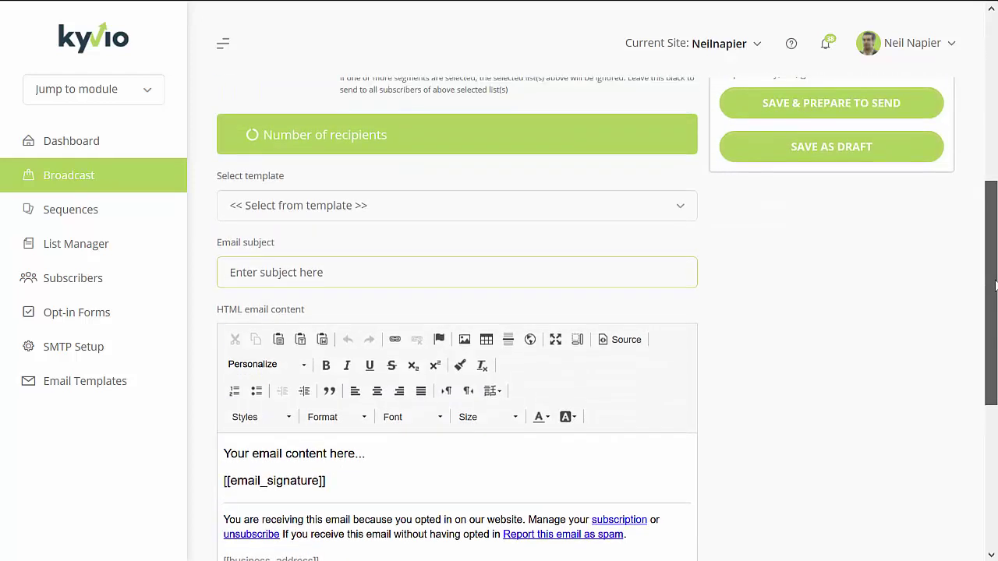
scroll(994, 287, "down", 1)
left_click(661, 176)
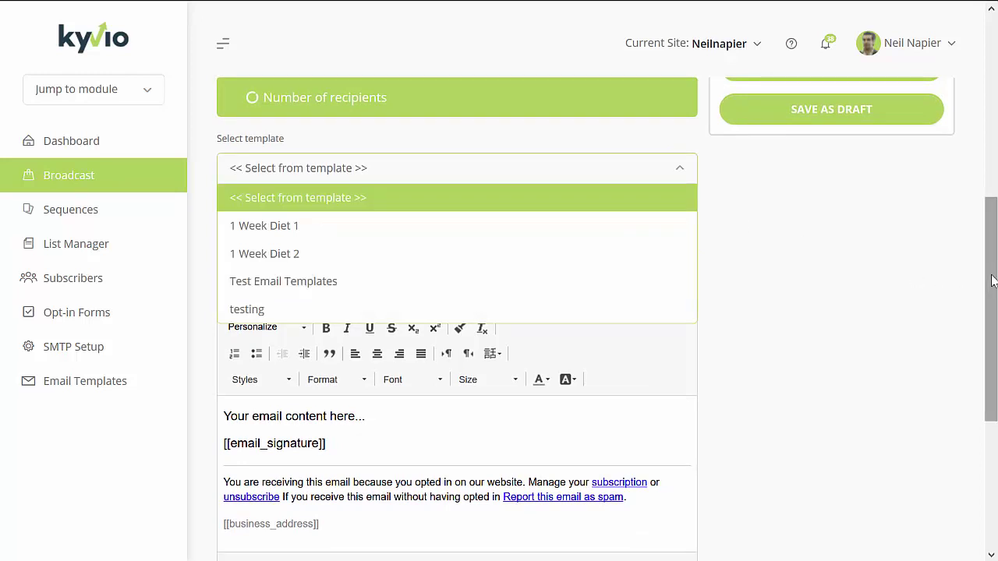
scroll(992, 281, "down", 2)
left_click(849, 328)
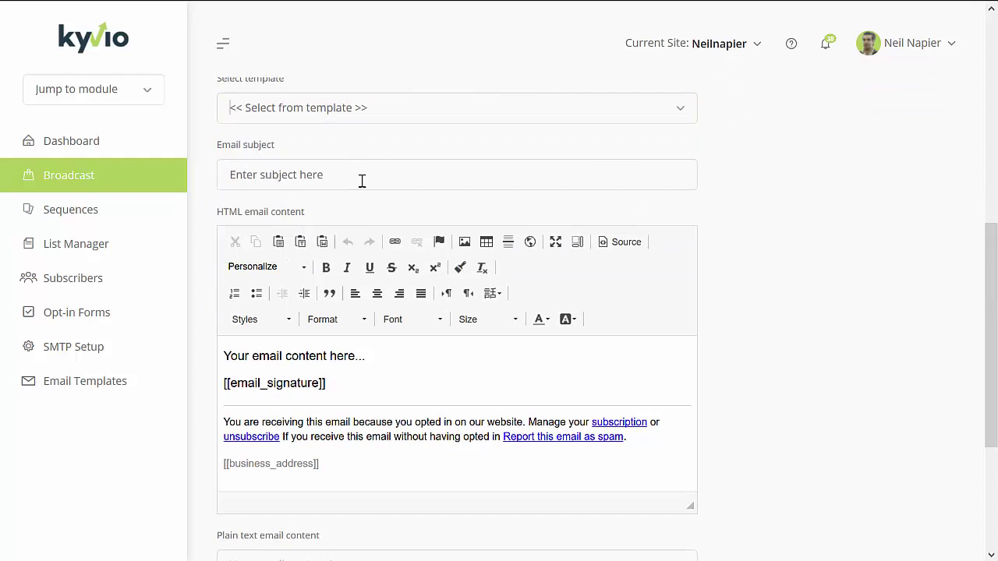
left_click(385, 398)
left_click_drag(990, 358, 992, 111)
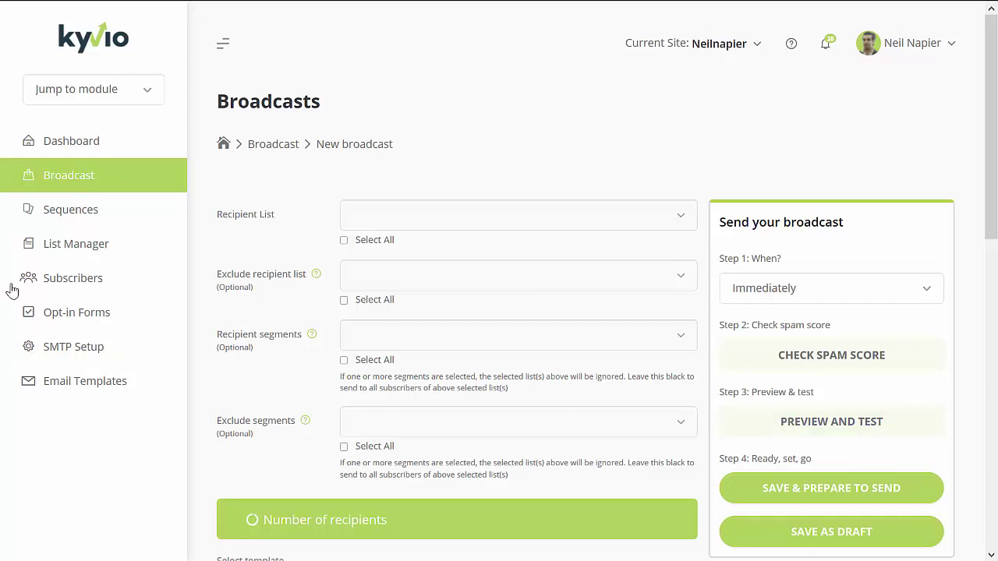
Step: Create a sequence named Test for the YouTube Subscribers list, with the description Test8
left_click(65, 224)
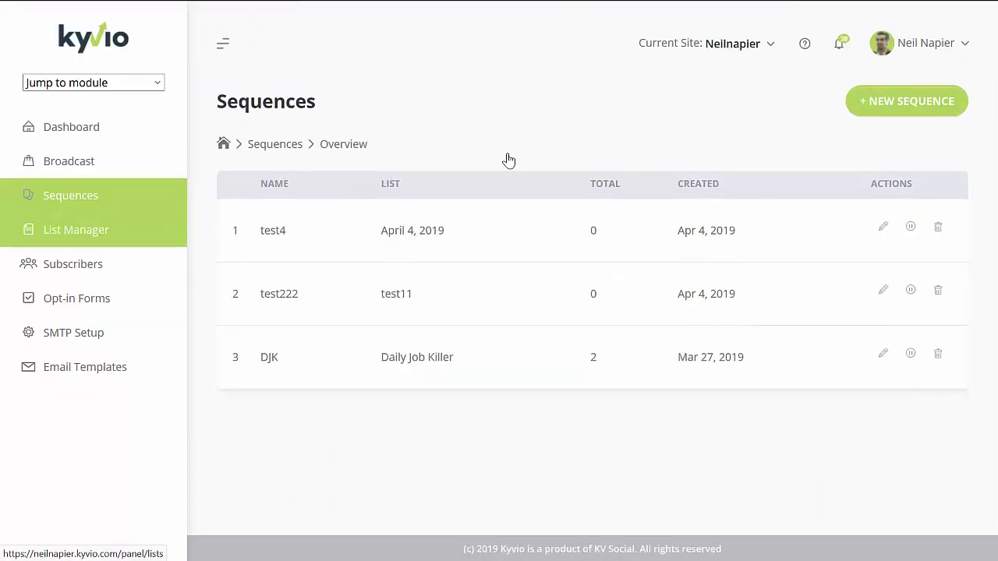
left_click(909, 102)
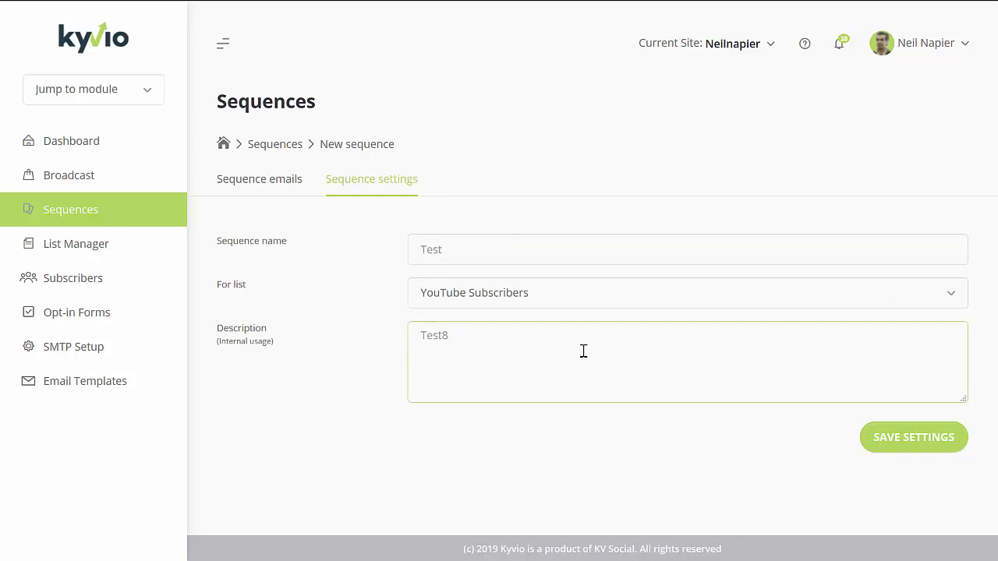
left_click(893, 435)
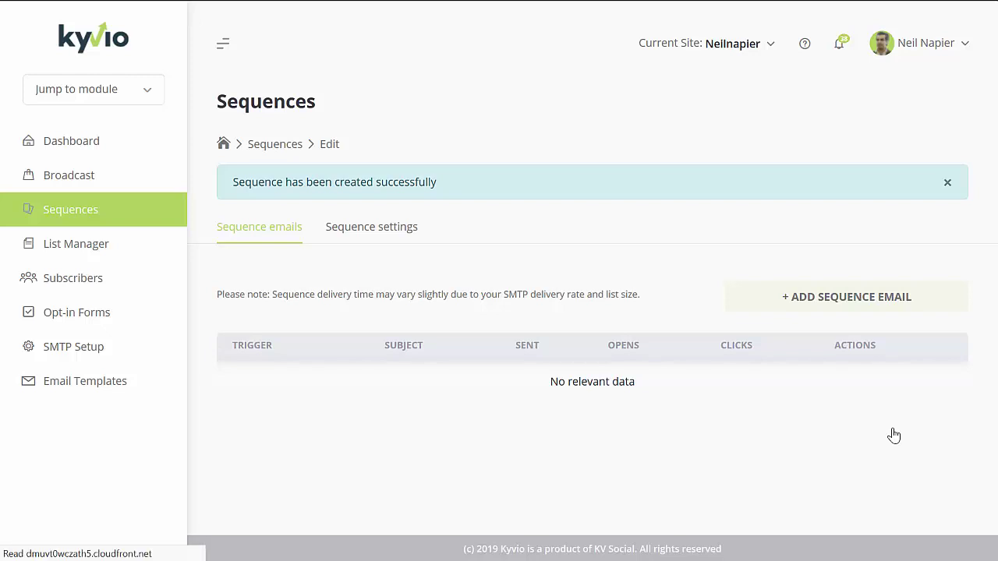
Step: Open a new email for the sequence, review its template choices and HTML and plain text content, and close it without saving
left_click(842, 302)
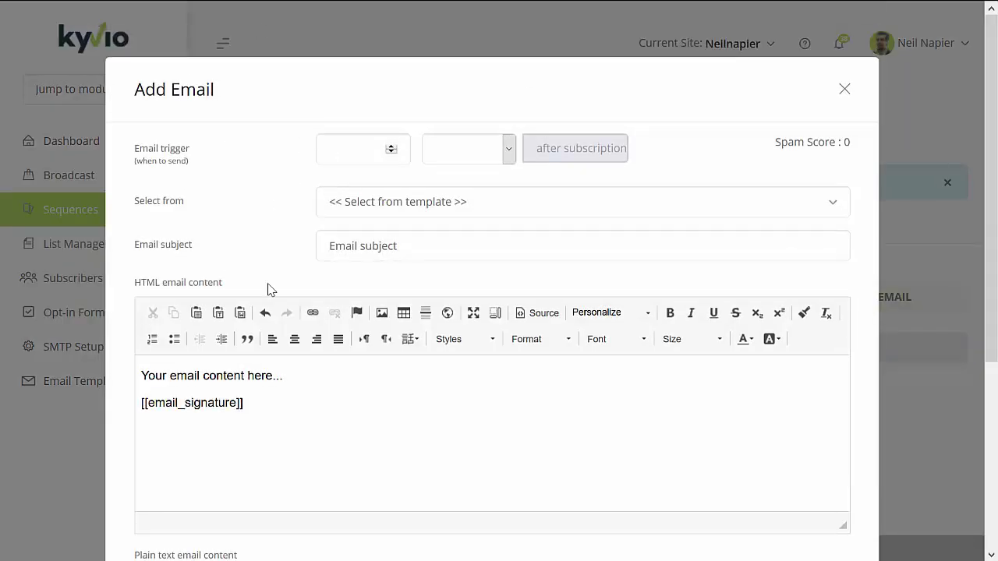
left_click(540, 213)
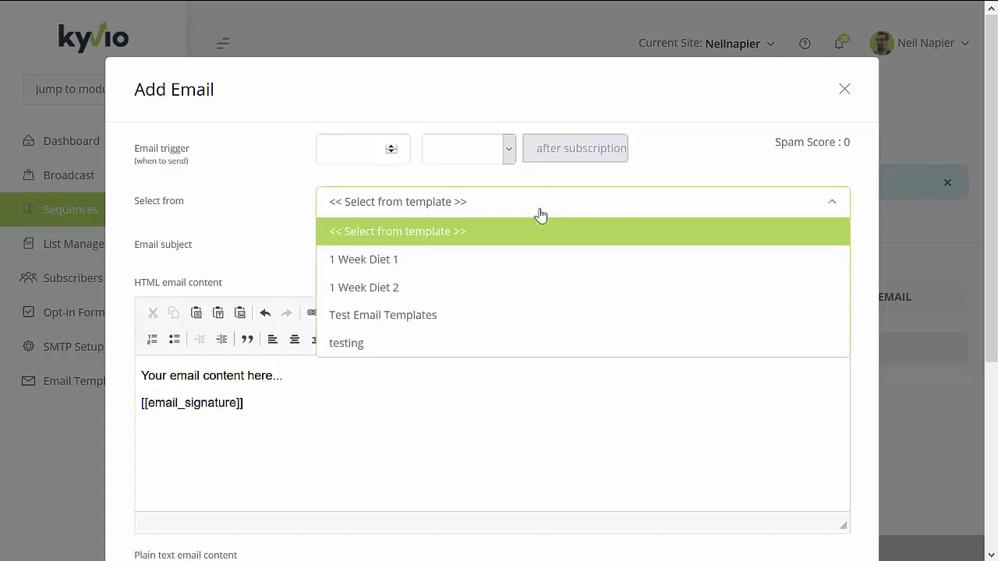
left_click(282, 212)
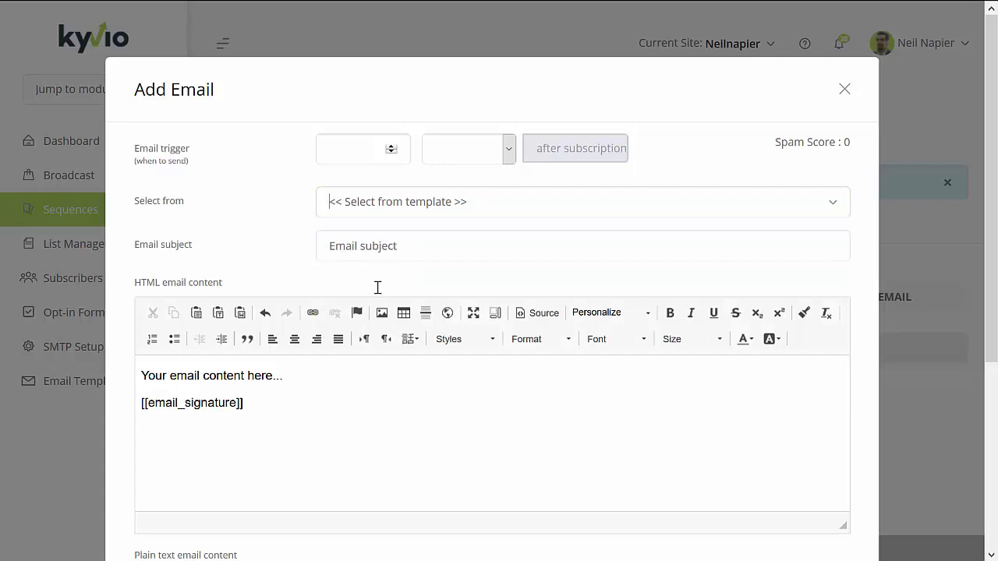
left_click(338, 455)
scroll(995, 331, "down", 4)
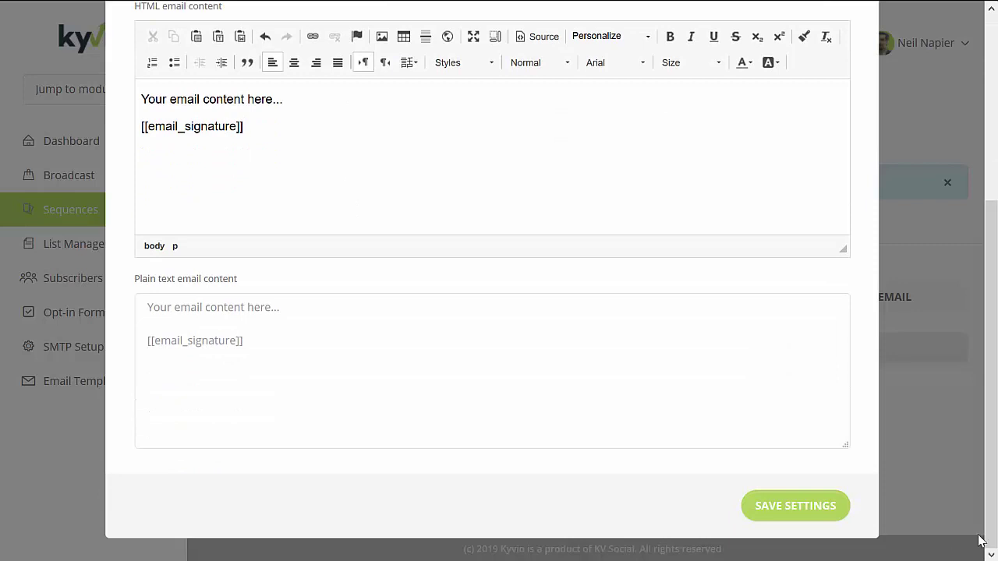
scroll(922, 185, "up", 4)
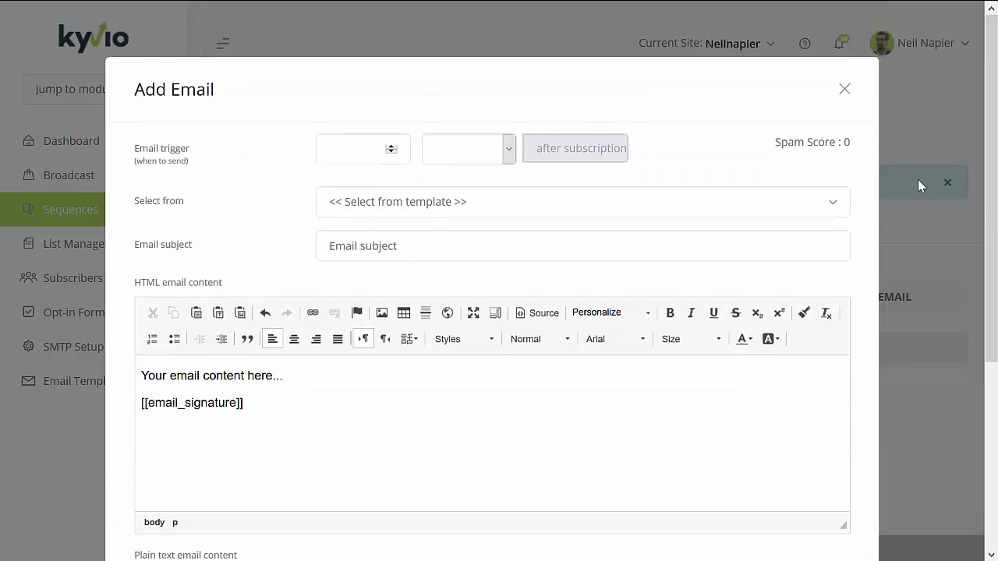
left_click(845, 89)
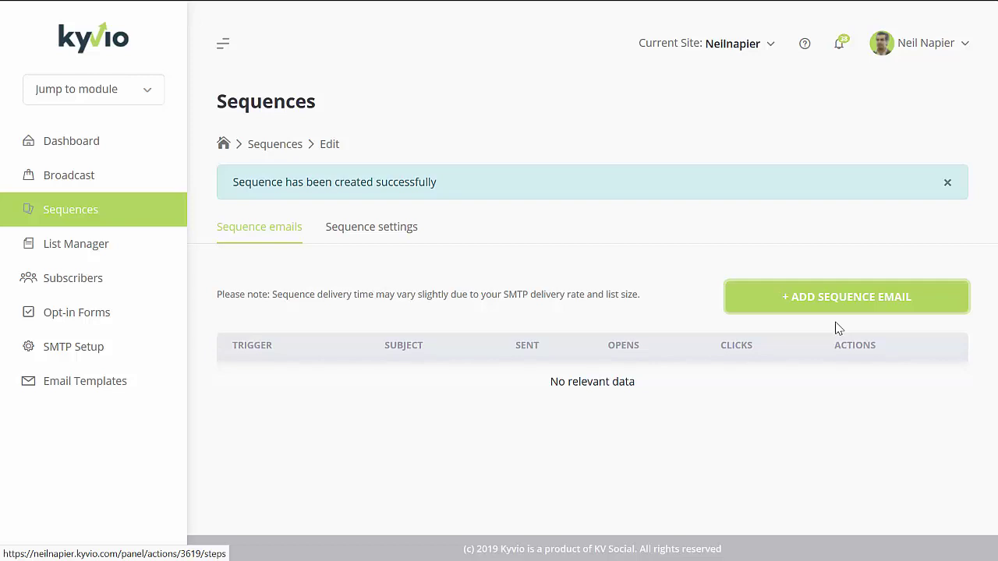
Step: Look through the subscriber lists in the list manager, and open the opt-in forms
left_click(75, 245)
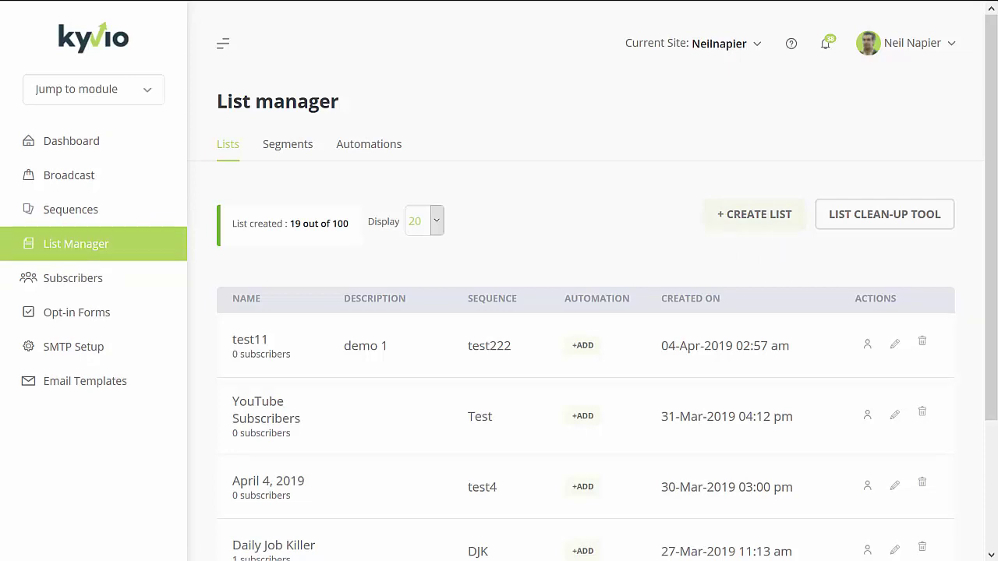
scroll(990, 278, "down", 2)
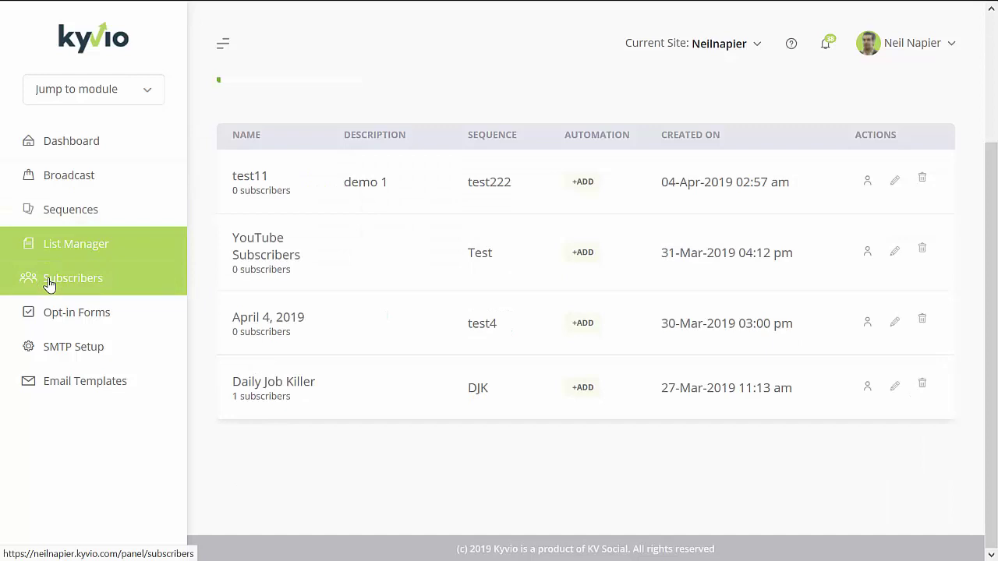
left_click(86, 322)
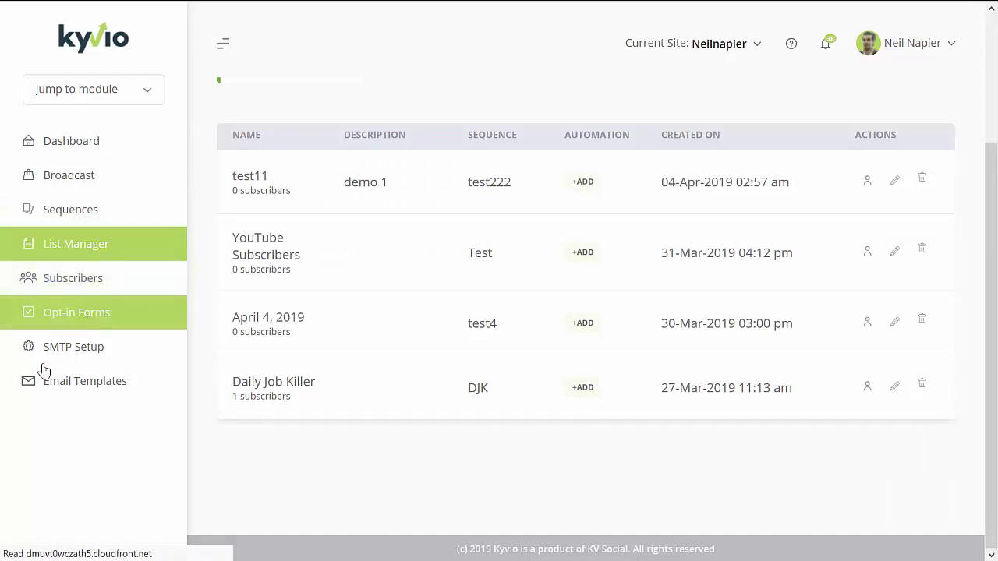